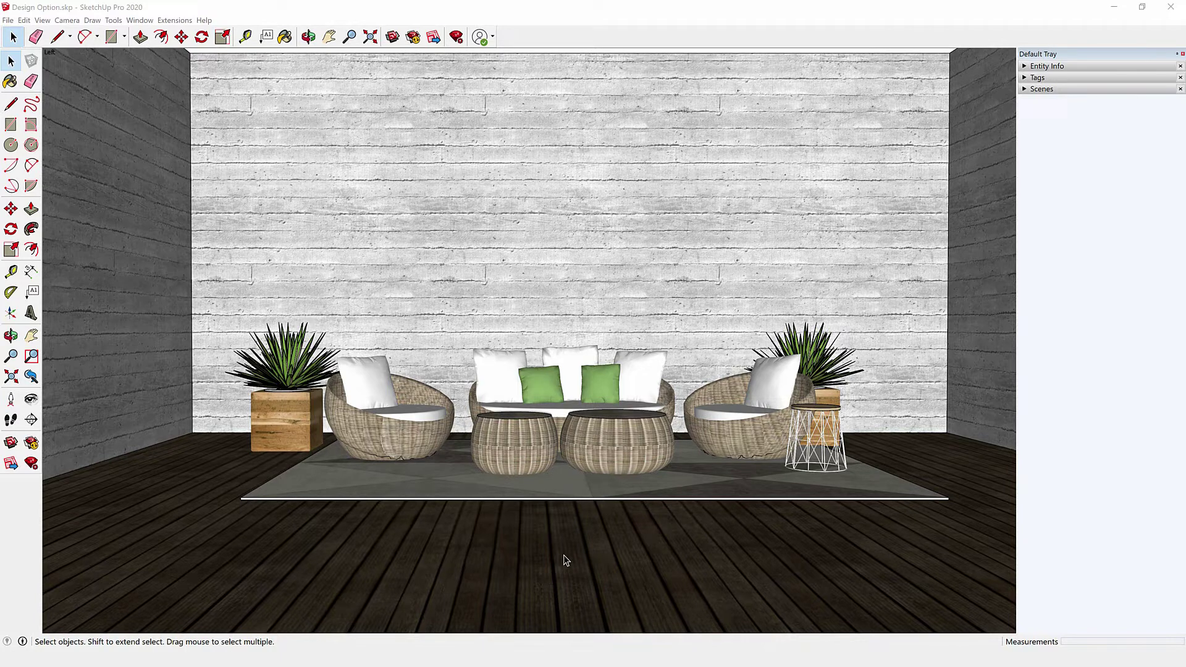
Step: Expand the Entity Info, Tags and Scenes panels in the tray, then close Scenes
left_click(1031, 66)
left_click(1030, 158)
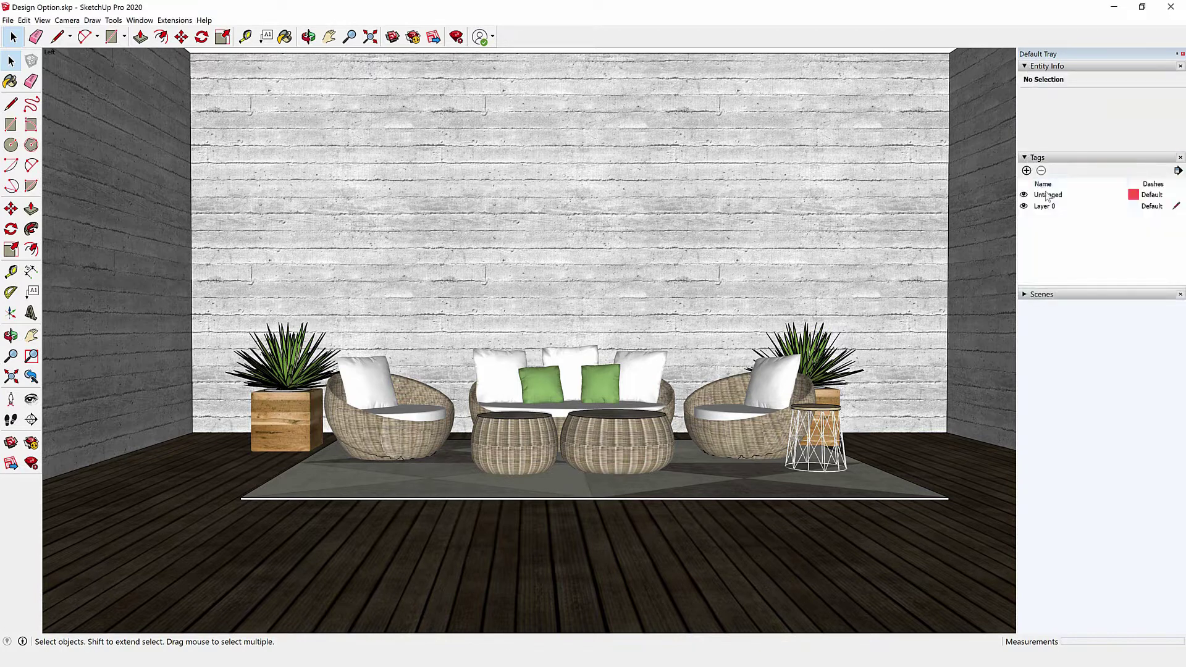
left_click(1025, 294)
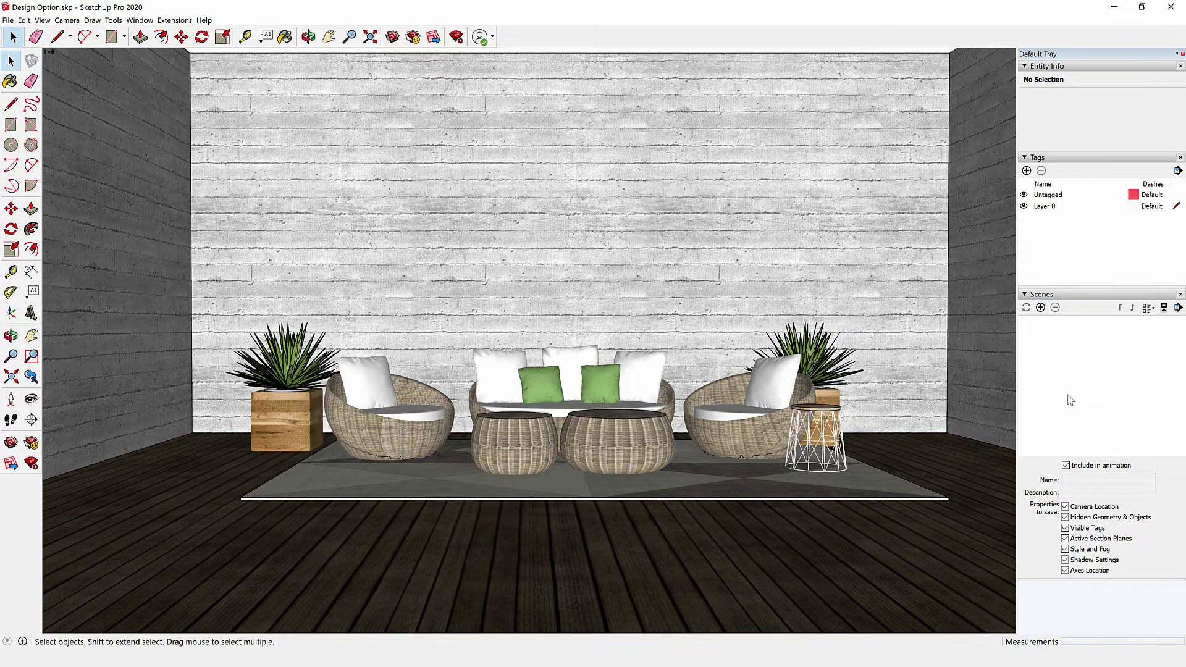
left_click(1181, 294)
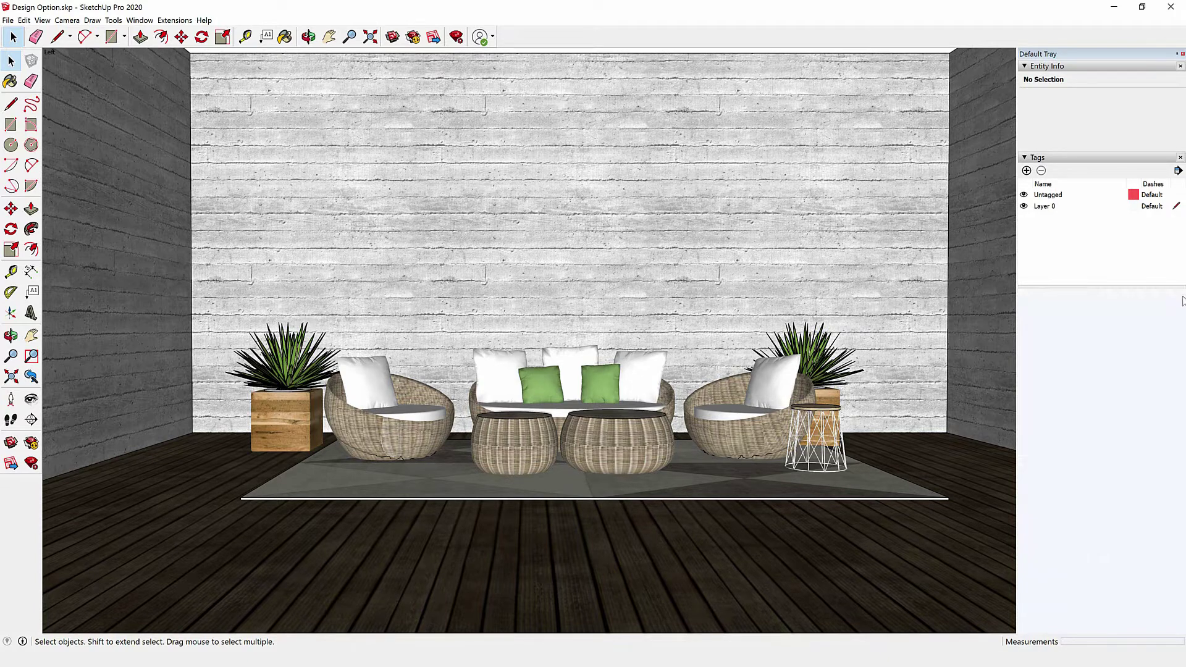
Step: Re-add Scenes via Window > Default Tray, then remove and re-add Entity Info
left_click(141, 22)
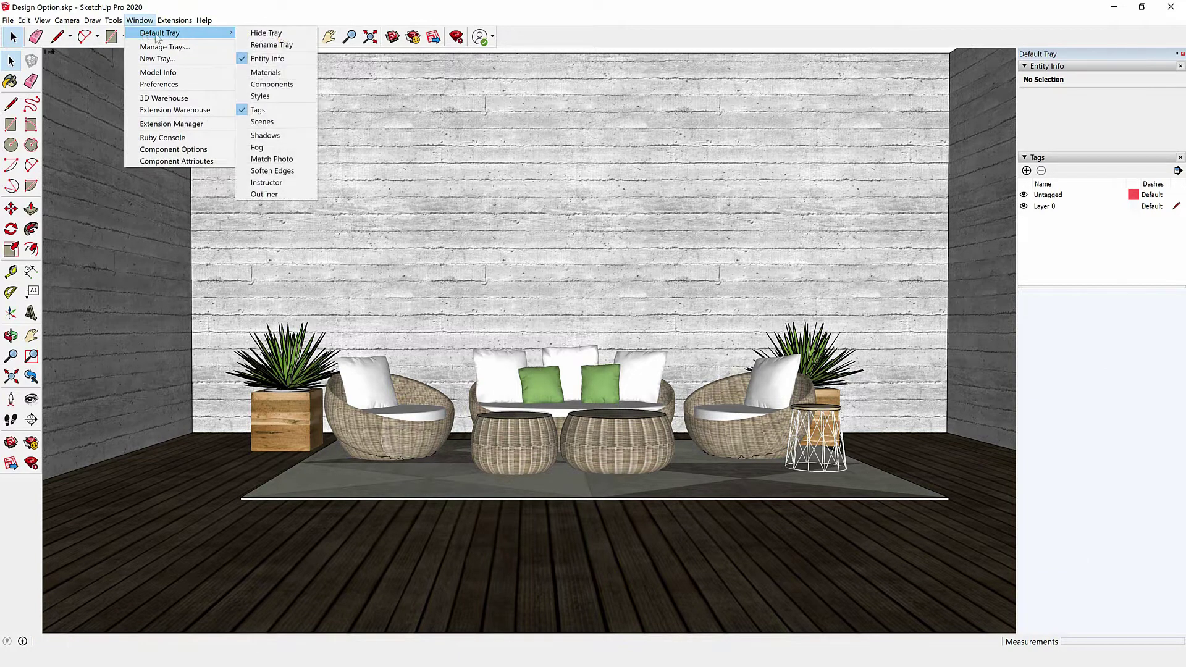
mouse_move(160, 32)
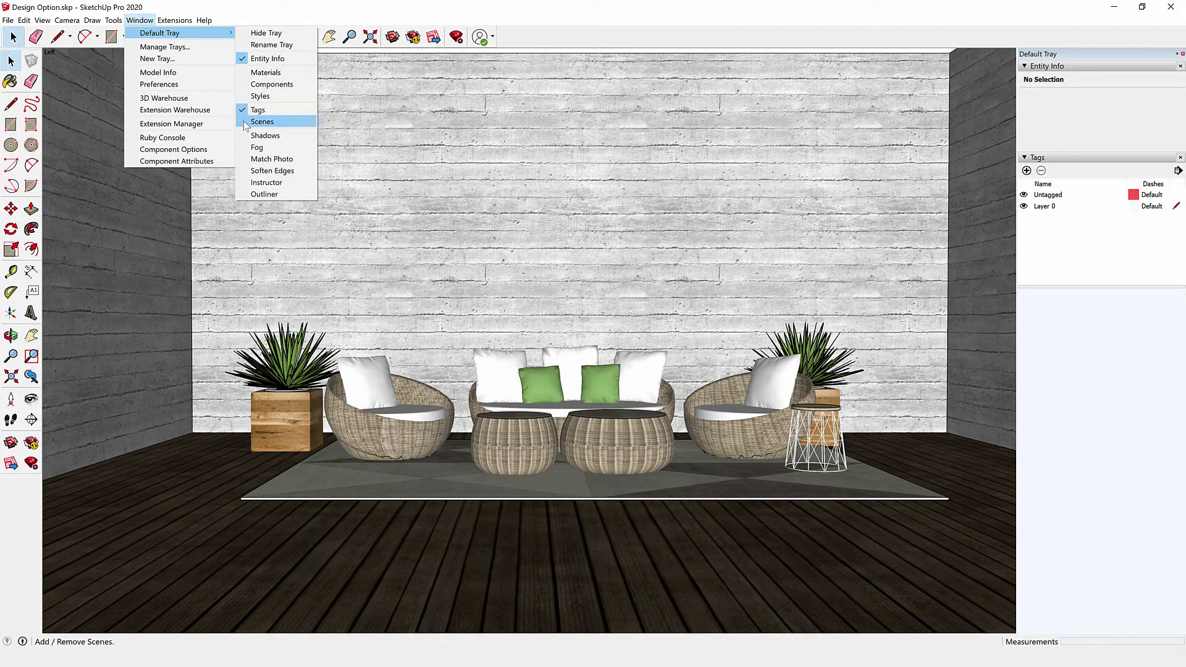
left_click(242, 124)
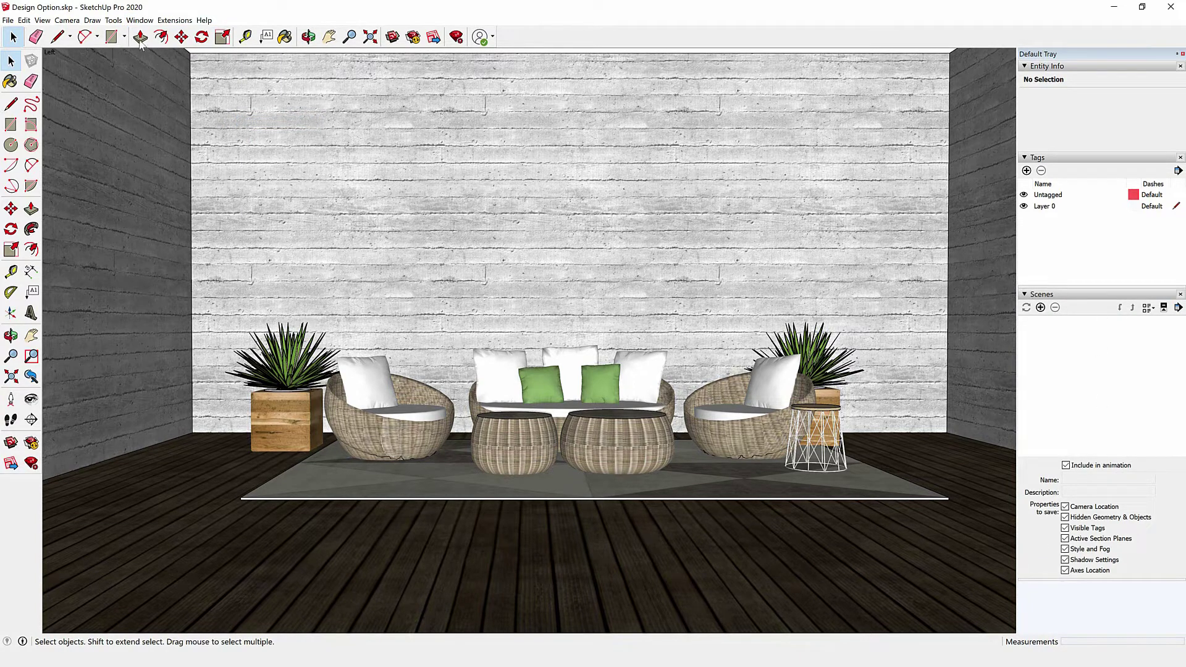
left_click(150, 21)
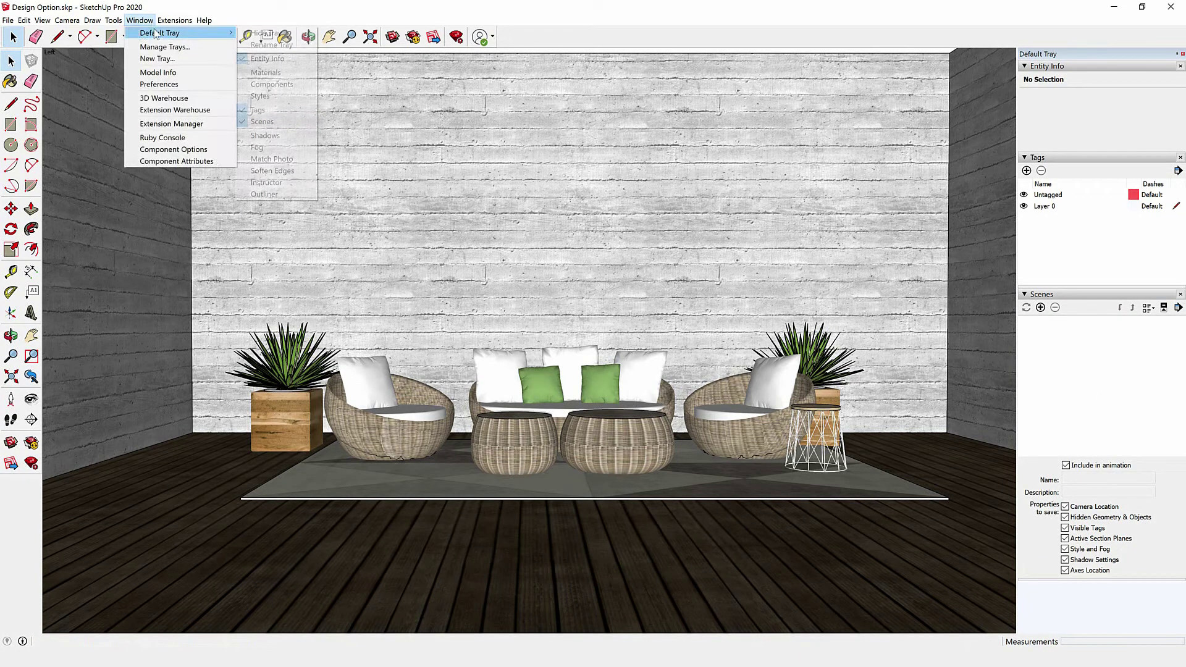
mouse_move(160, 32)
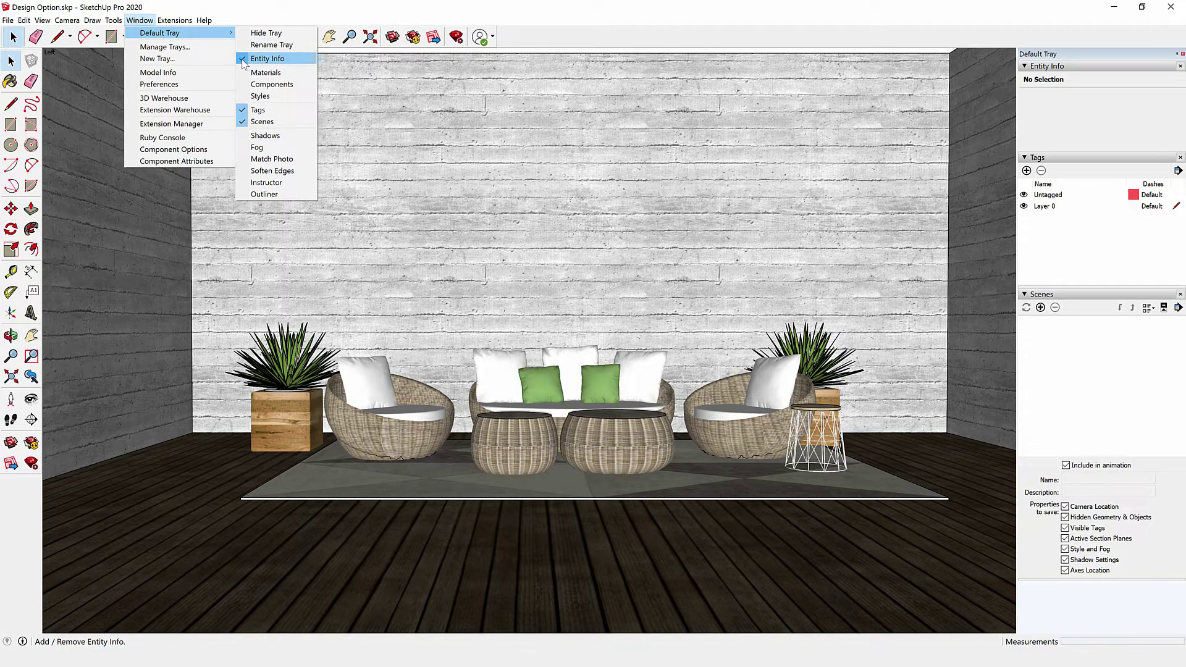
left_click(242, 58)
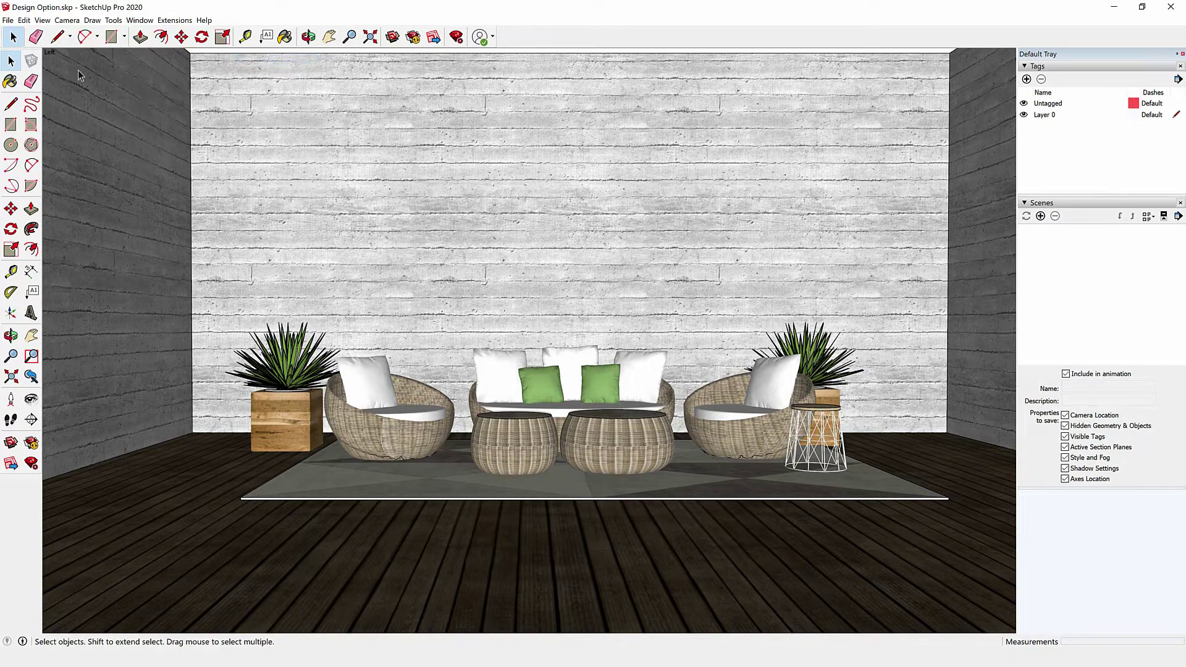
left_click(141, 22)
mouse_move(166, 32)
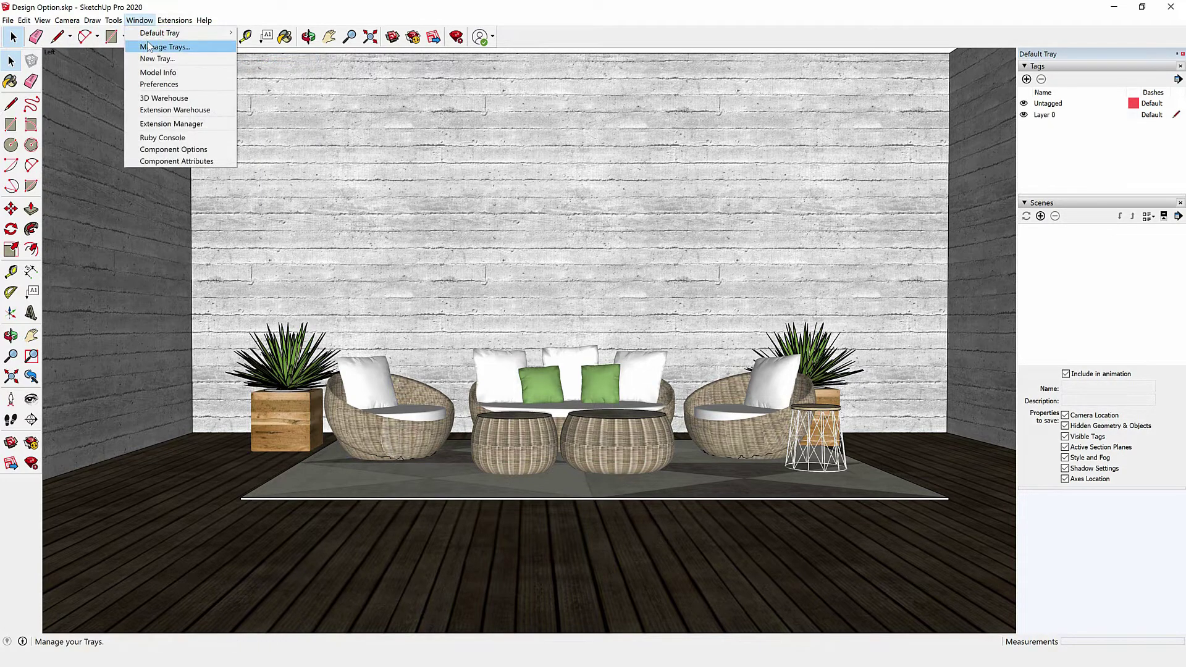
left_click(268, 58)
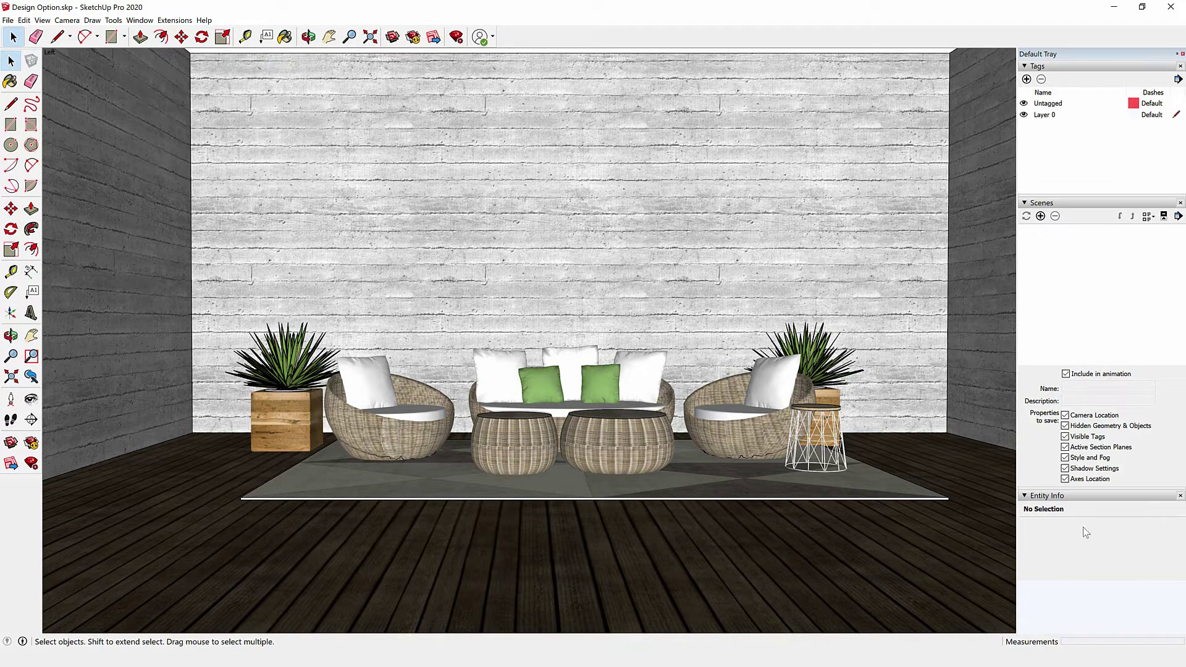
Step: Move Entity Info above Tags, resize the Tags panel, and toggle the tray's auto-hide pin
left_click_drag(1080, 500, 1049, 72)
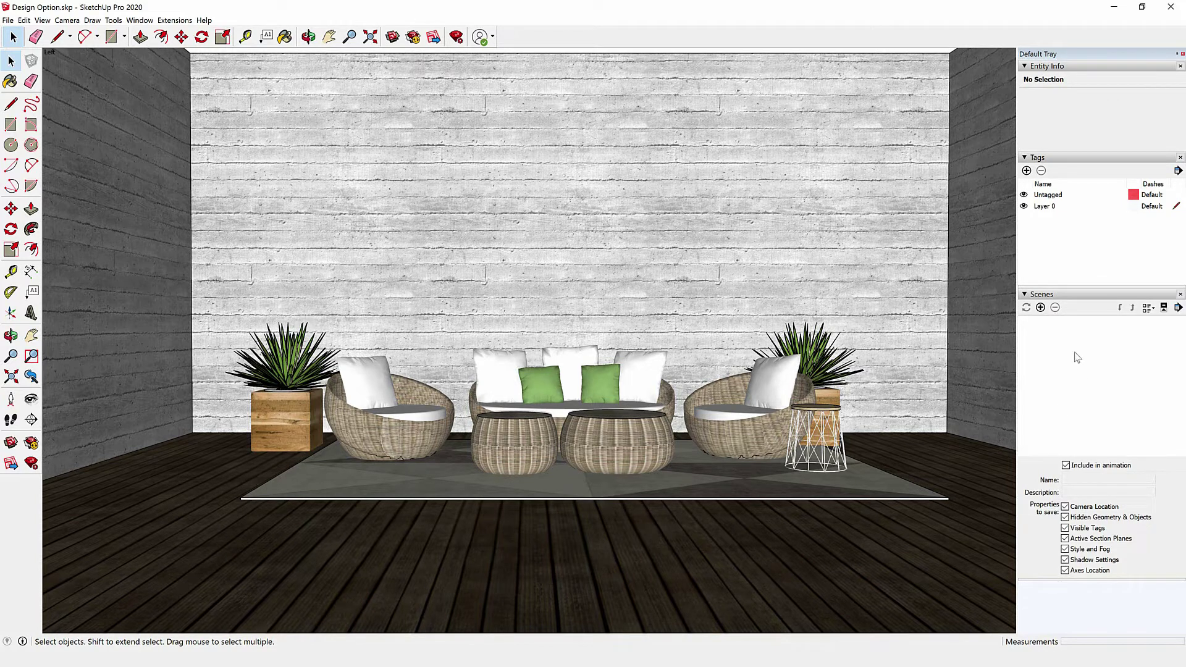
left_click_drag(1092, 354, 1098, 356)
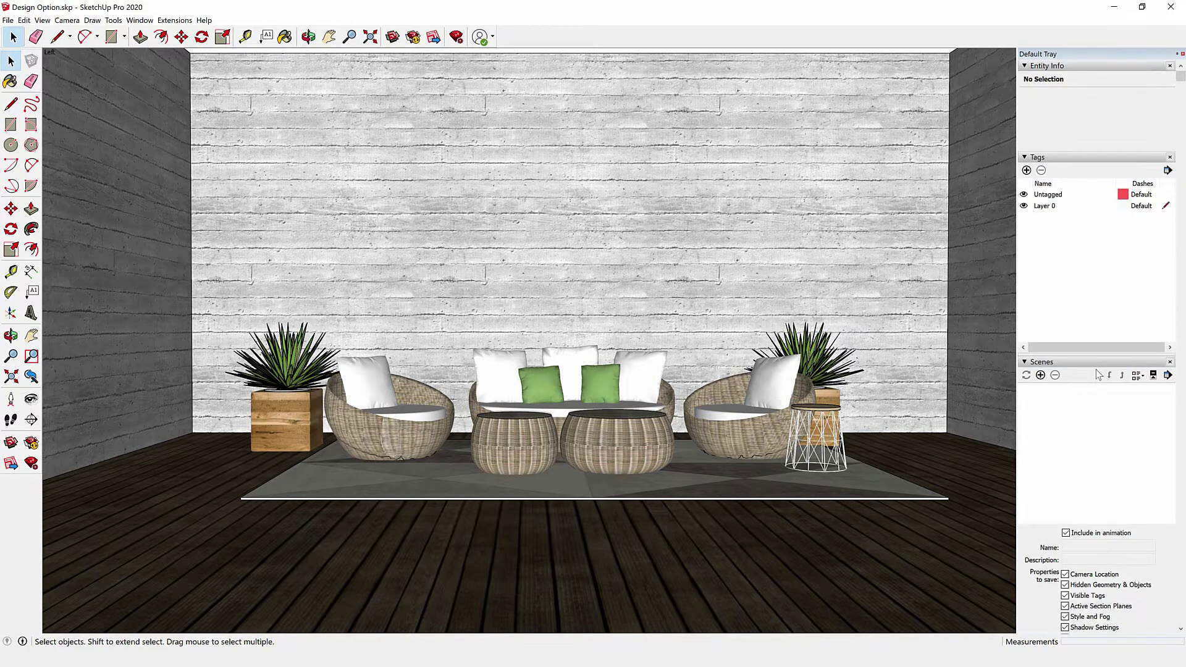
mouse_move(1099, 306)
left_mouse_down()
mouse_move(1093, 300)
mouse_move(1097, 382)
left_mouse_up()
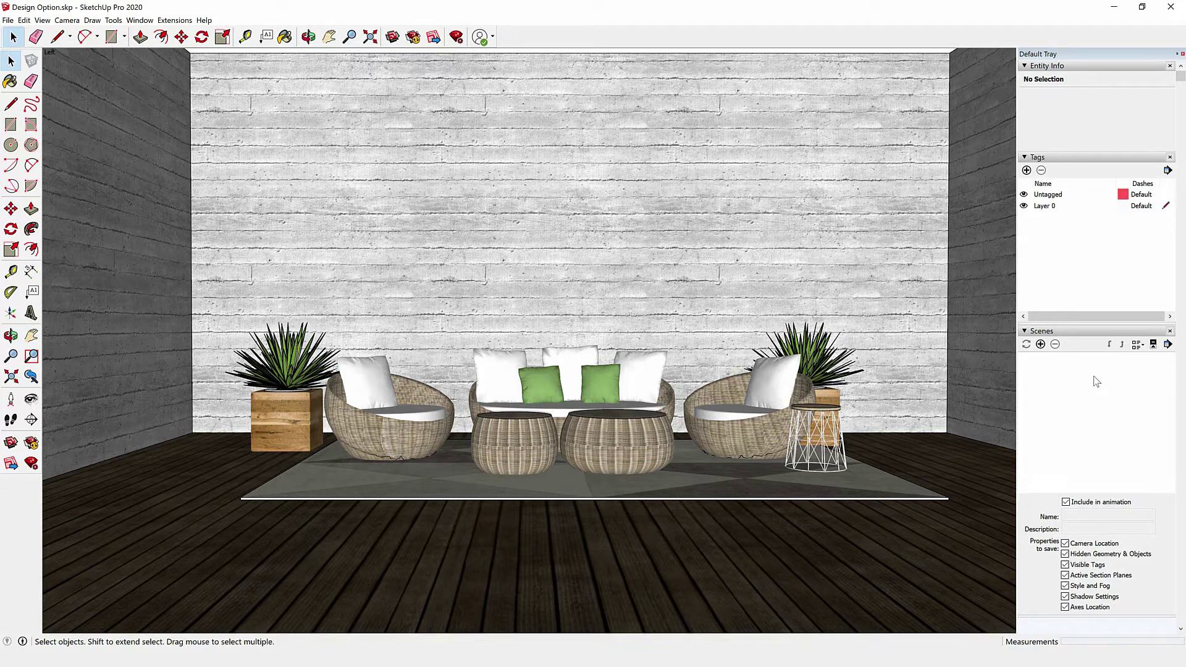
left_click(1178, 54)
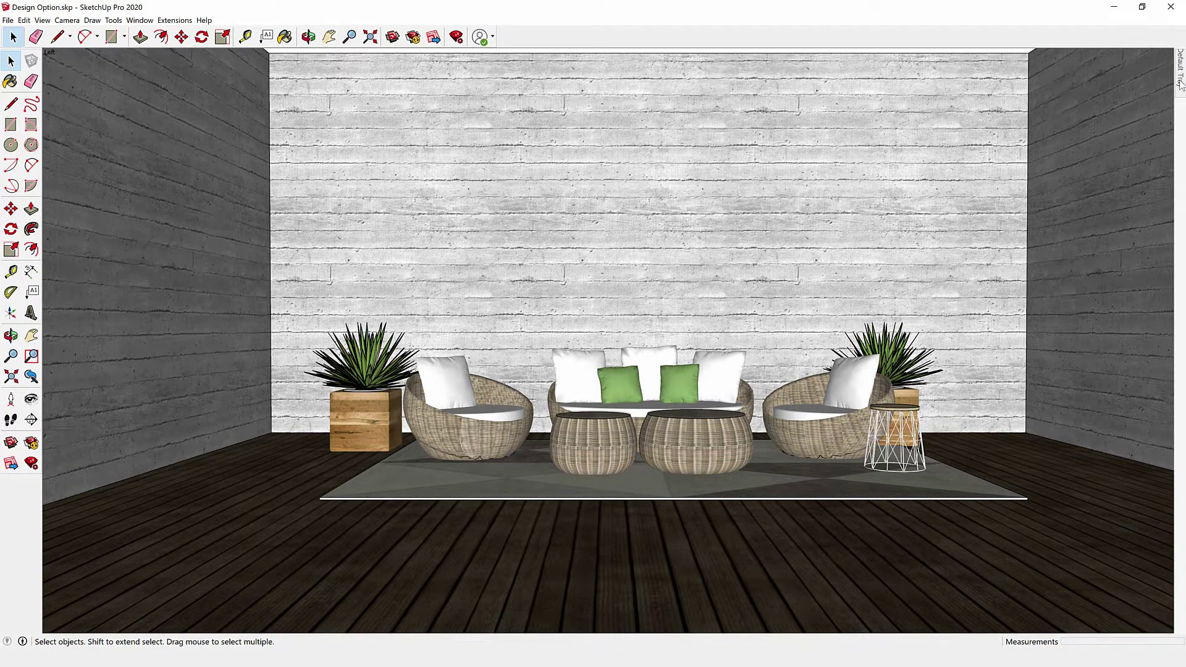
mouse_move(1180, 79)
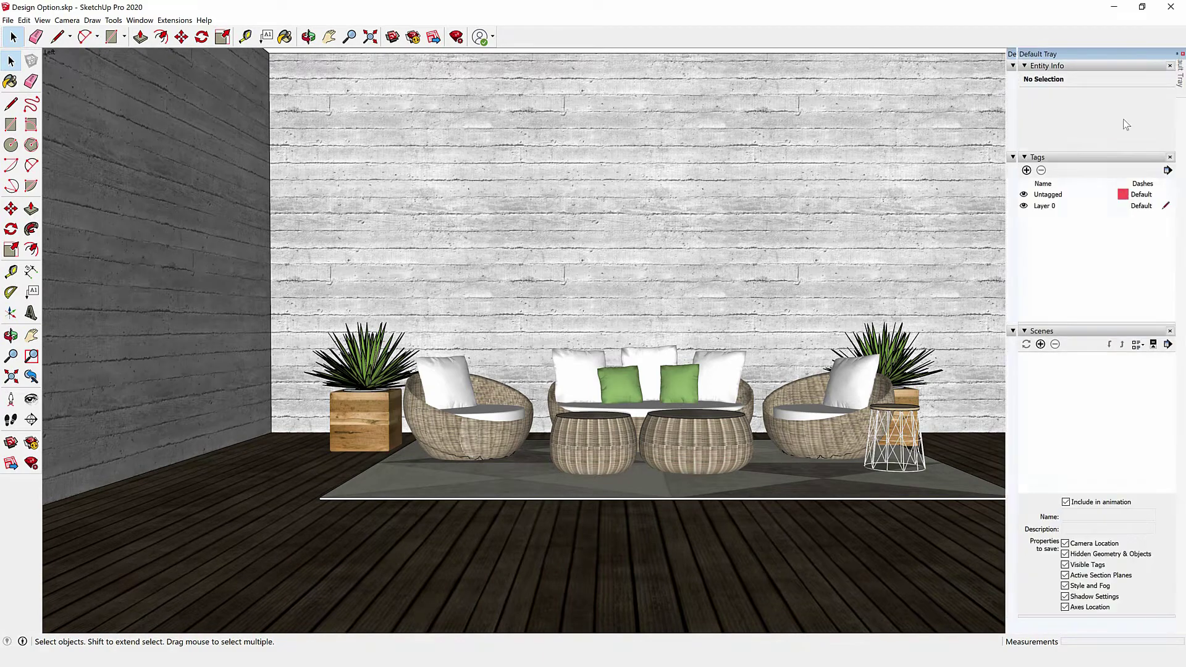
left_click(1170, 55)
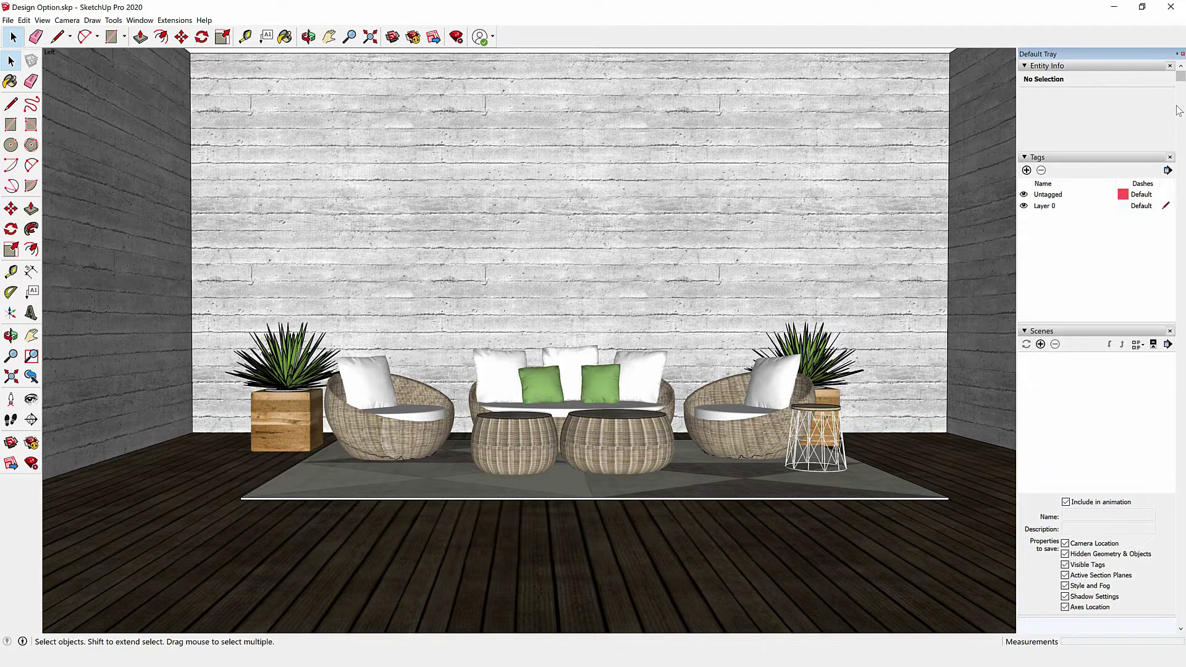
Step: Add a new tag named Design Option 1
left_click(1026, 170)
type("O")
type("d")
type("De")
type("s")
type("gn ")
type("Op")
type("ion")
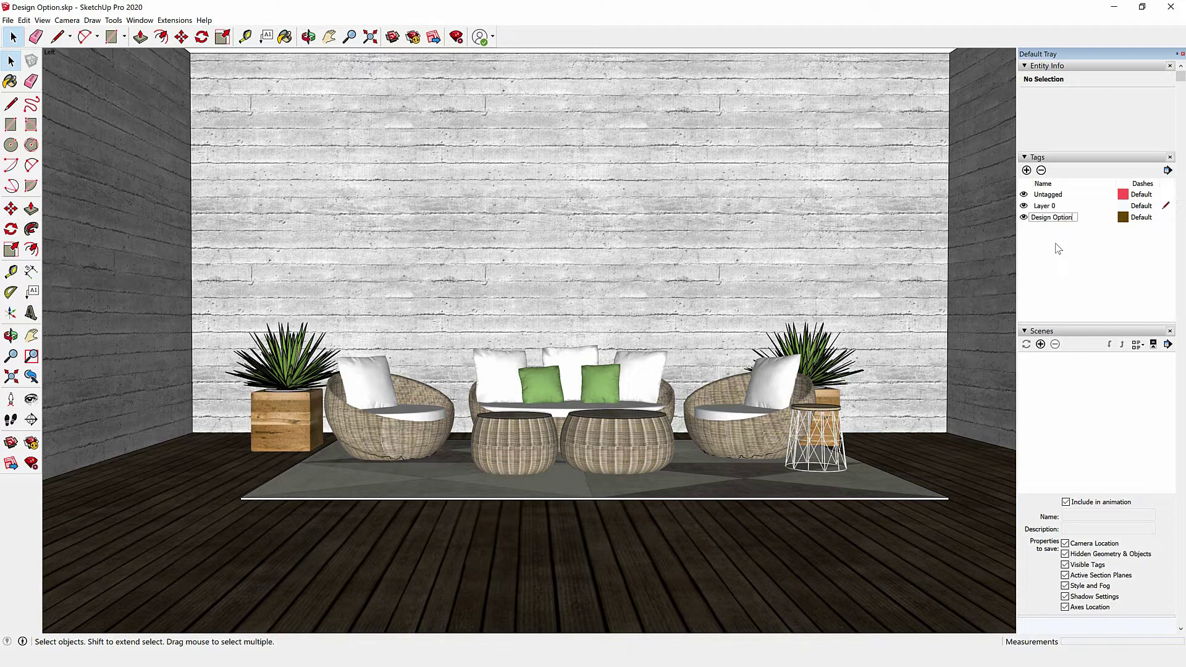
type("1")
left_click_drag(1080, 218, 1000, 215)
key("ctrl+c")
left_click(1037, 257)
Step: Add a second tag named Design Option 2 by reusing the first name
left_click(1027, 170)
key("ctrl+v")
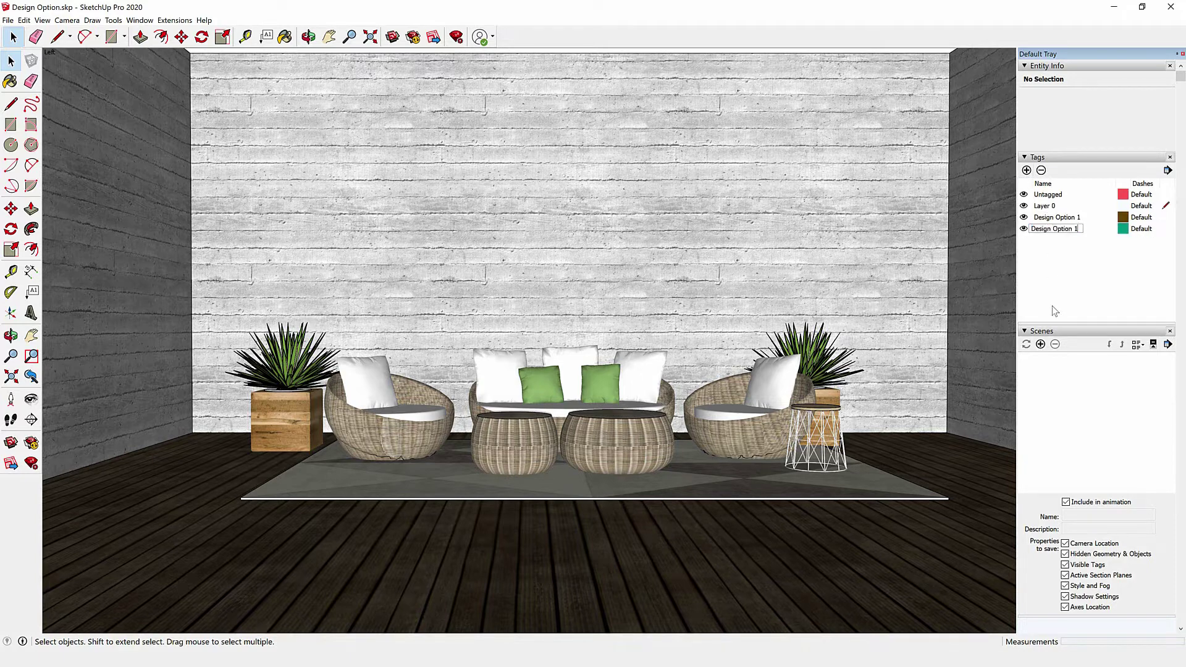
key("BackSpace")
type("2")
key("Return")
Step: Select the lounge furniture: rug, both wicker ottomans, both armchairs and wire side table
left_click(571, 498)
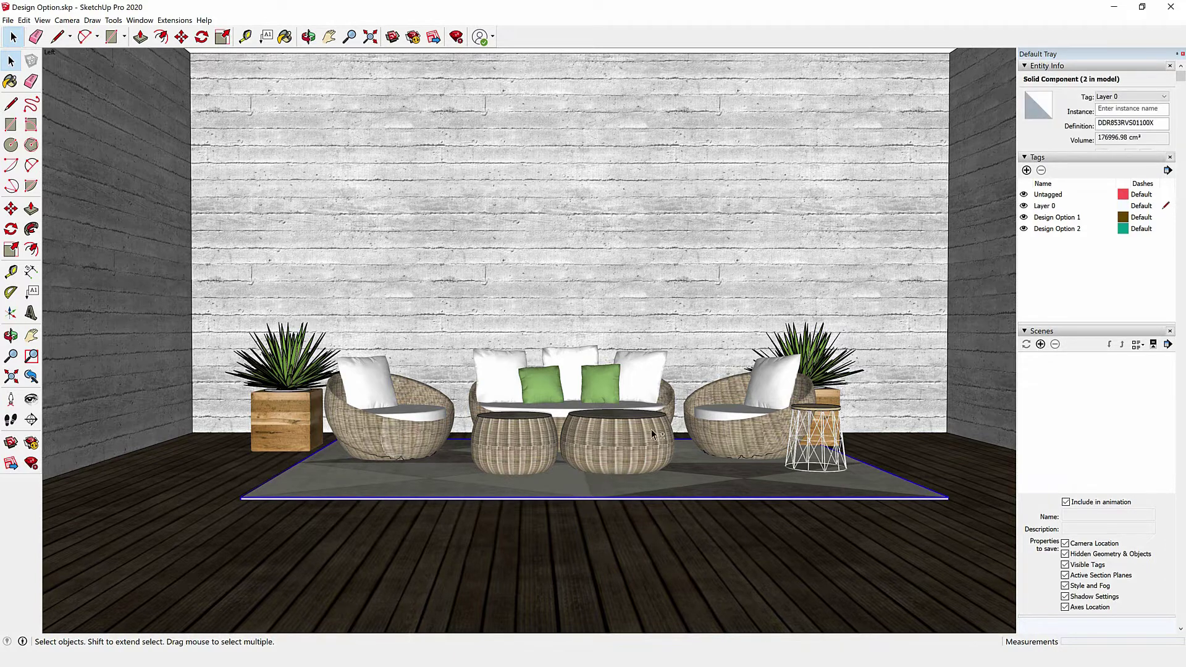
left_click(637, 443)
left_click(524, 441, "shift")
left_click(414, 417, "shift")
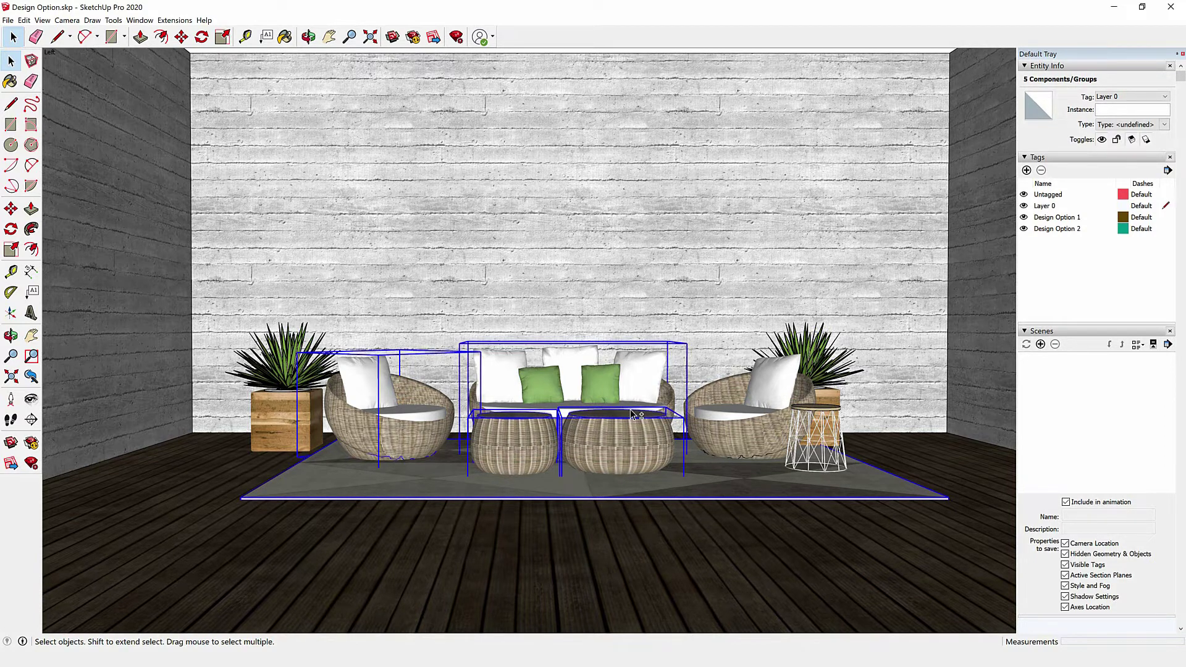
left_click(750, 410, "shift")
left_click(801, 444, "shift")
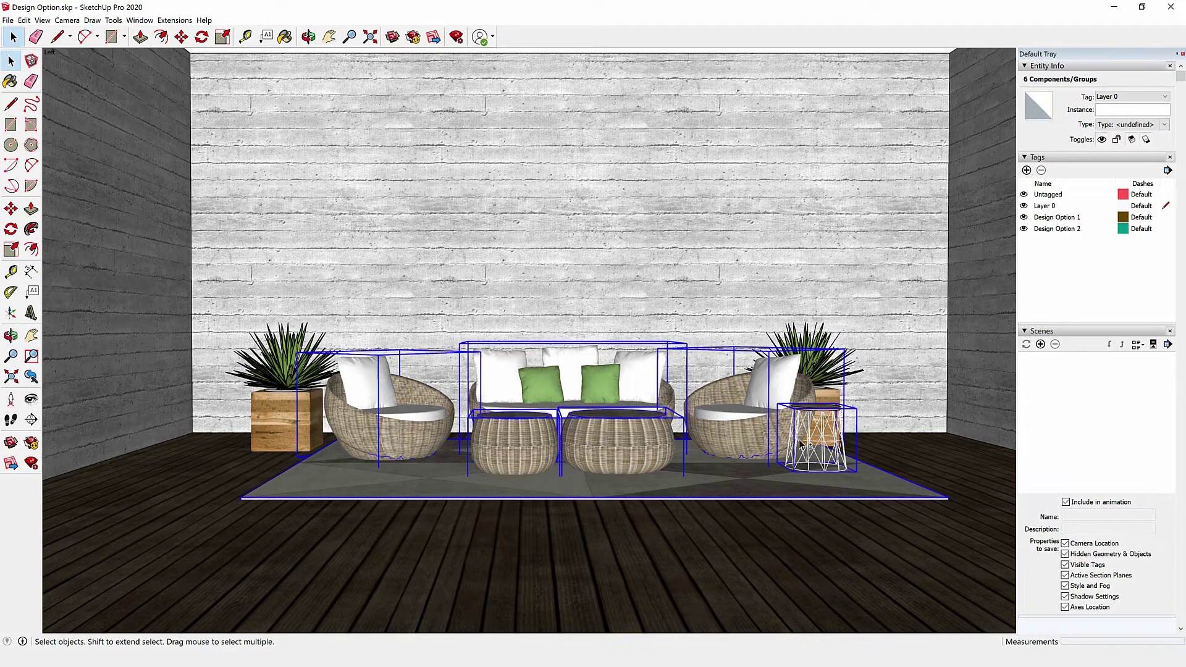
left_click(642, 460, "shift")
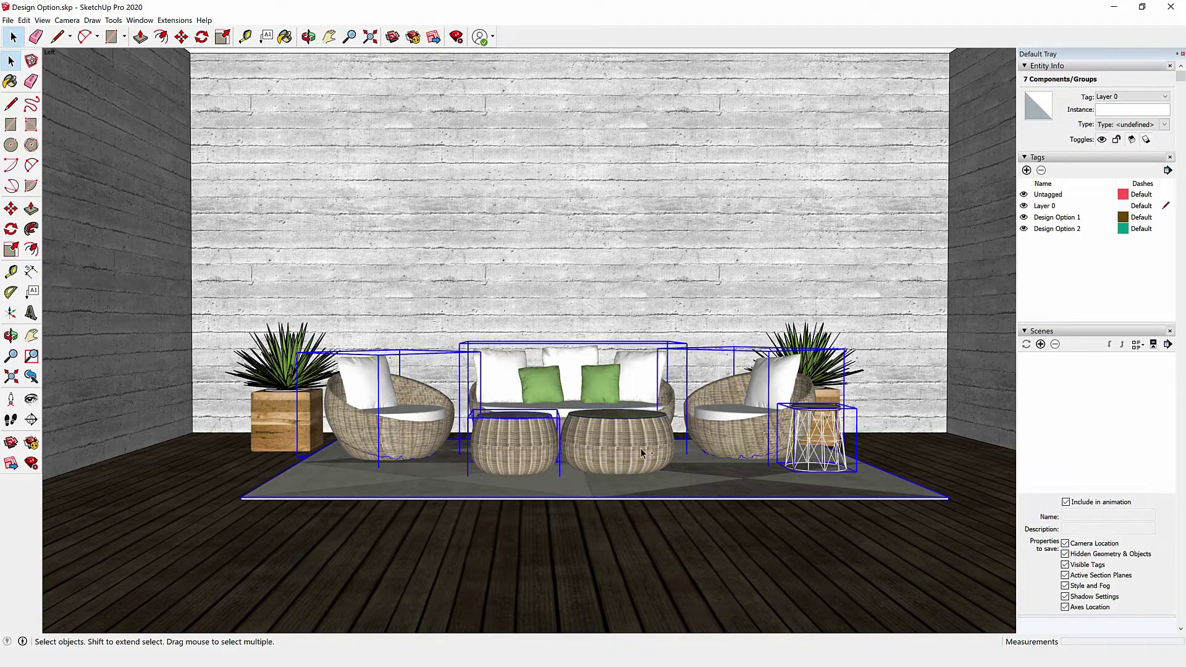
left_click(642, 460, "shift")
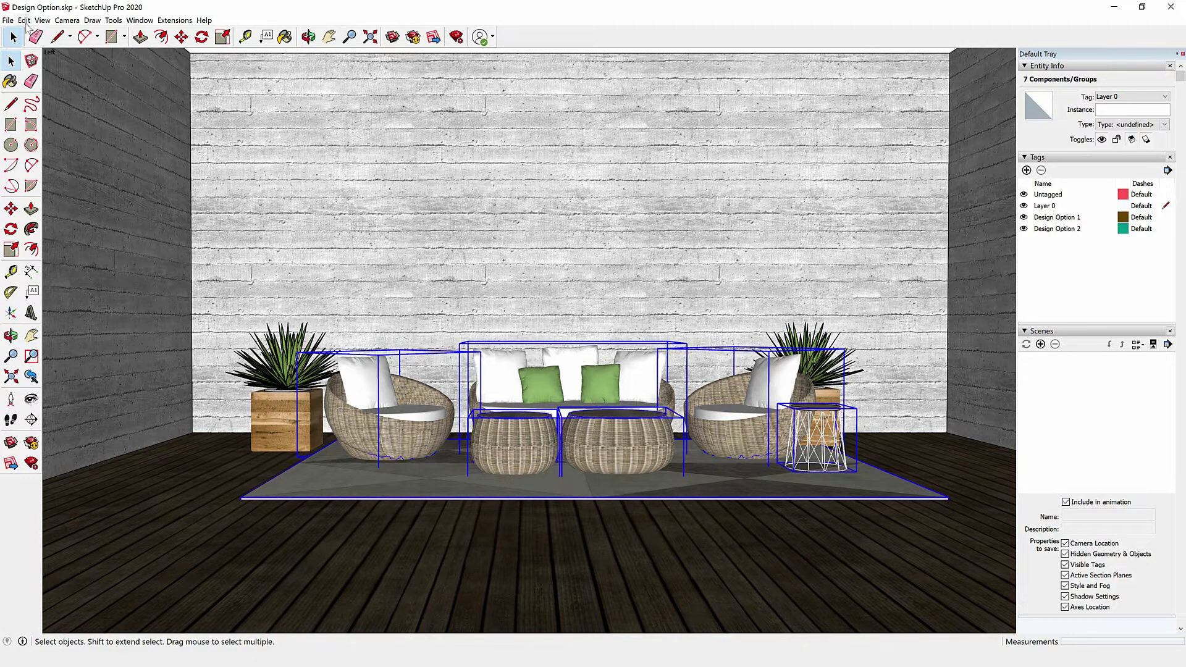
left_click(24, 20)
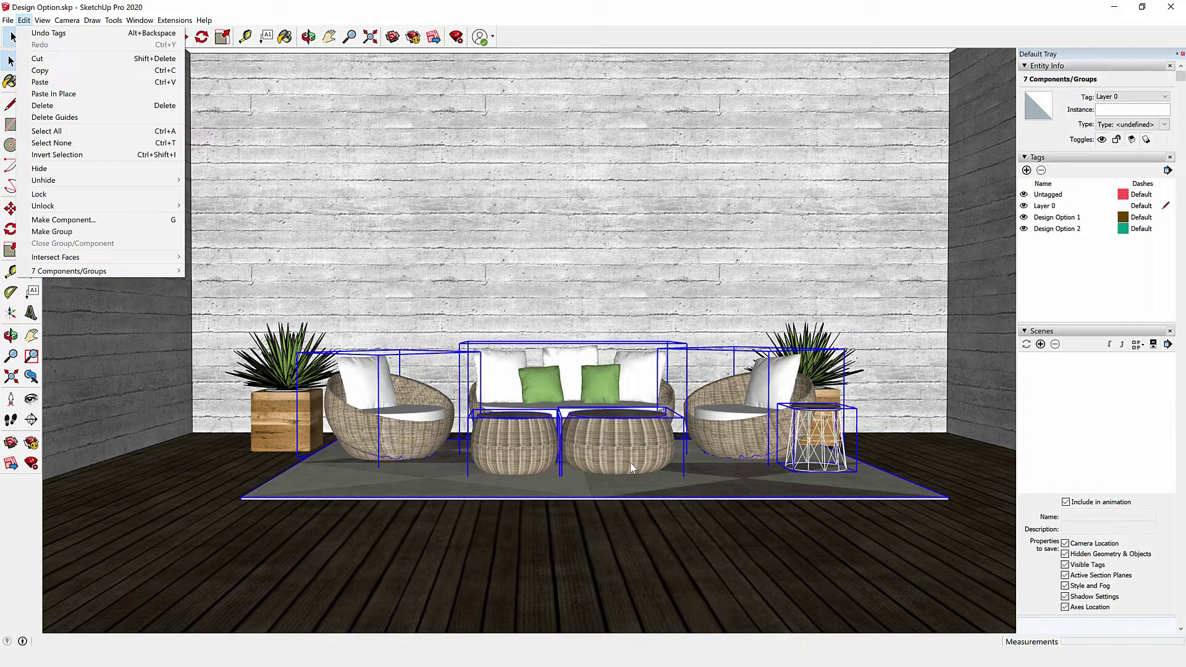
Step: Set the selected furniture's tag to Design Option 1 in Entity Info
left_click(1121, 97)
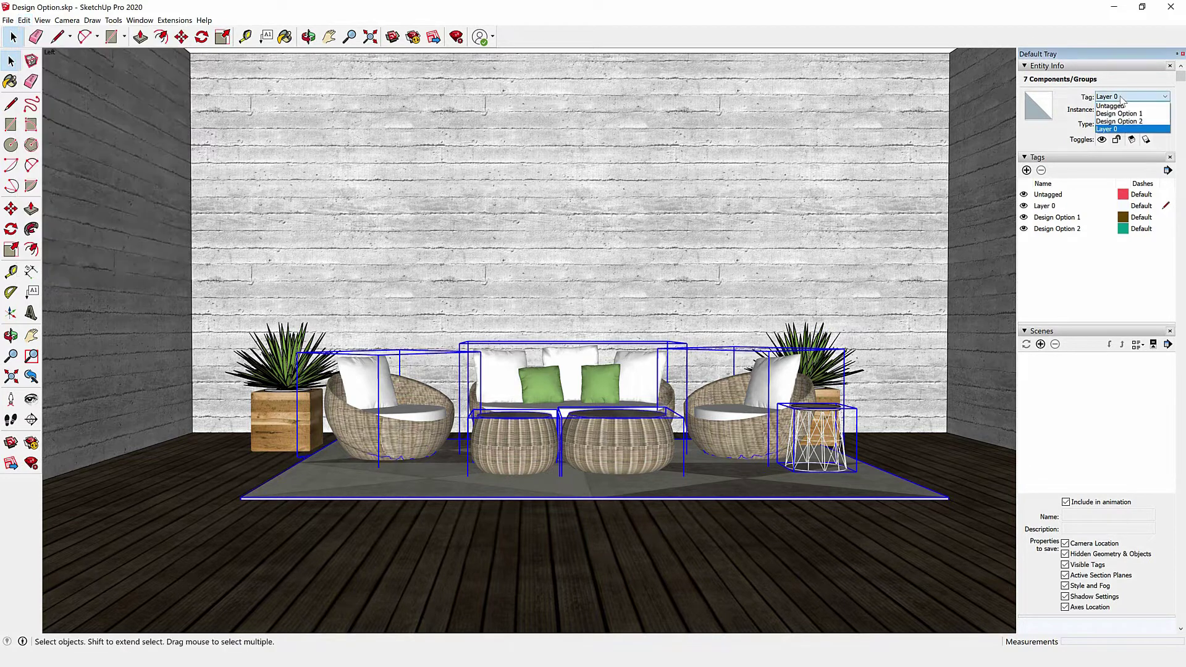
left_click(1123, 115)
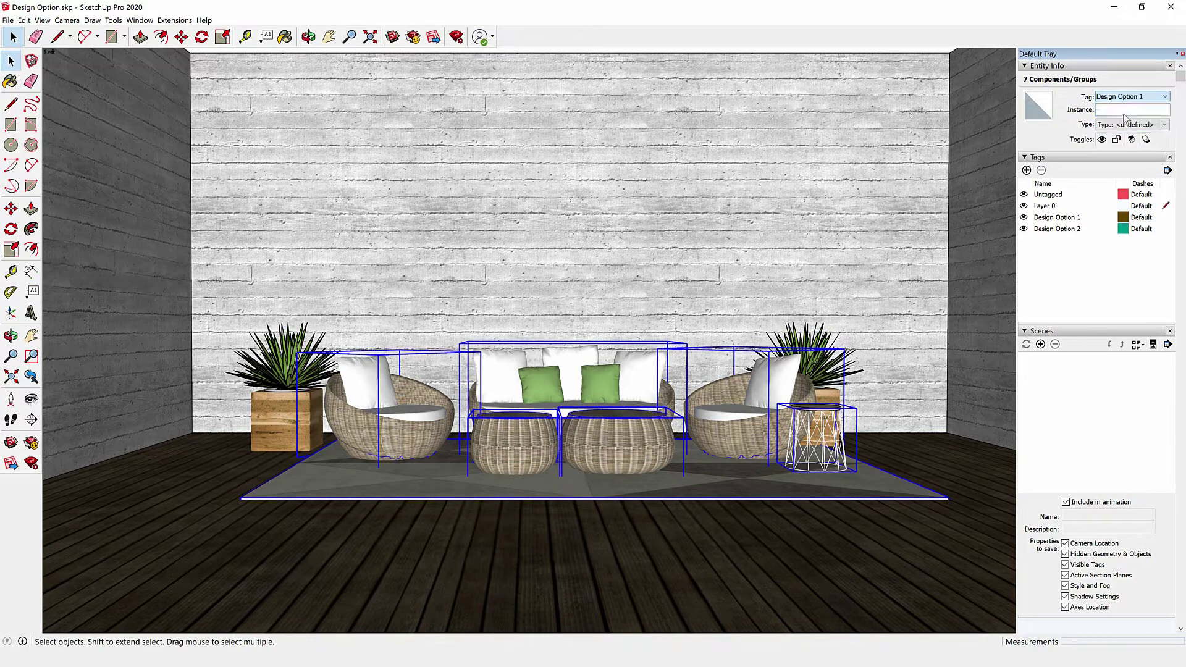
left_click(1027, 220)
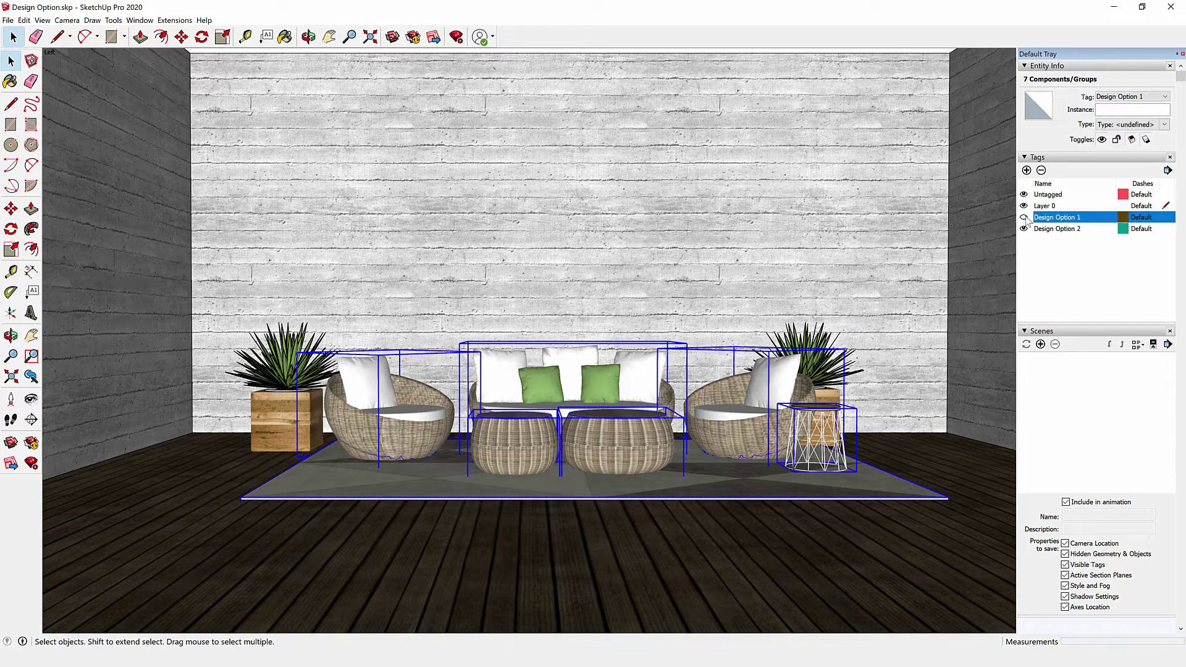
Step: Hide the Design Option 1 tag and make Design Option 2 the current tag
left_click(1024, 218)
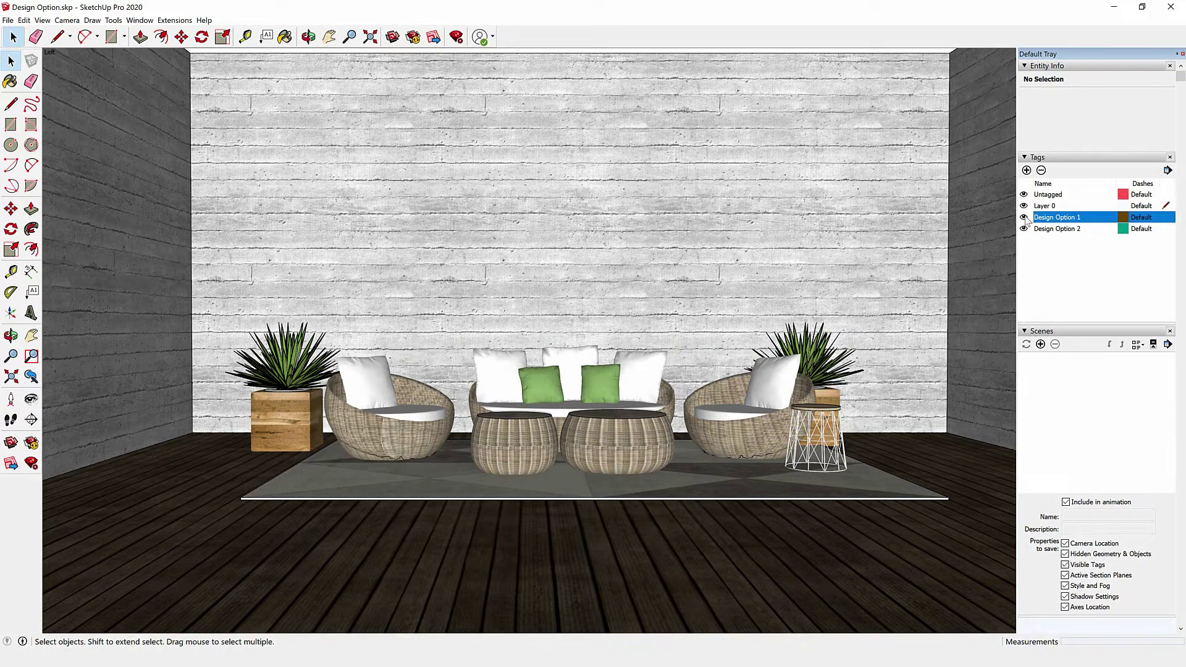
left_click(1024, 217)
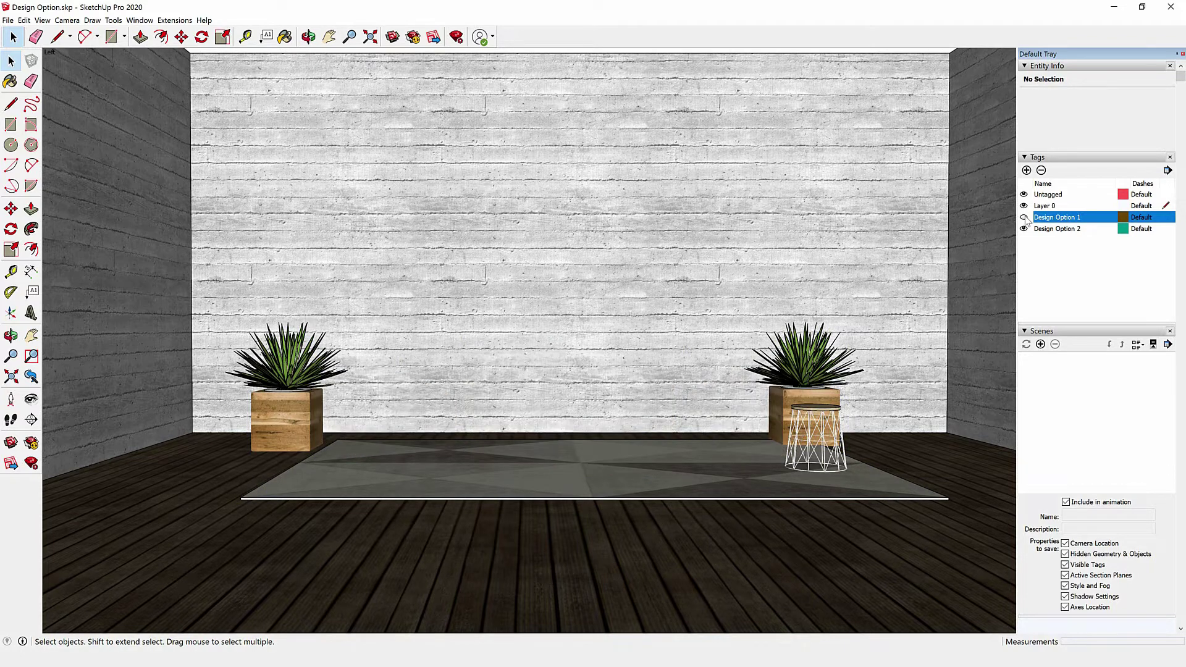
left_click(1051, 230)
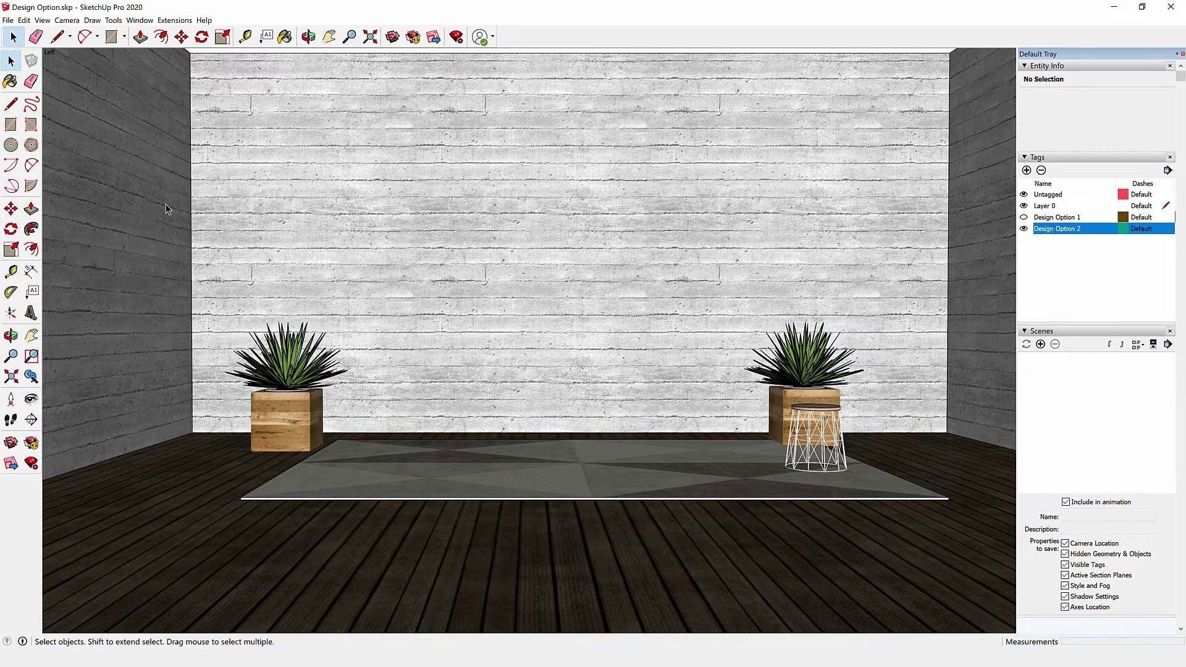
left_click(24, 19)
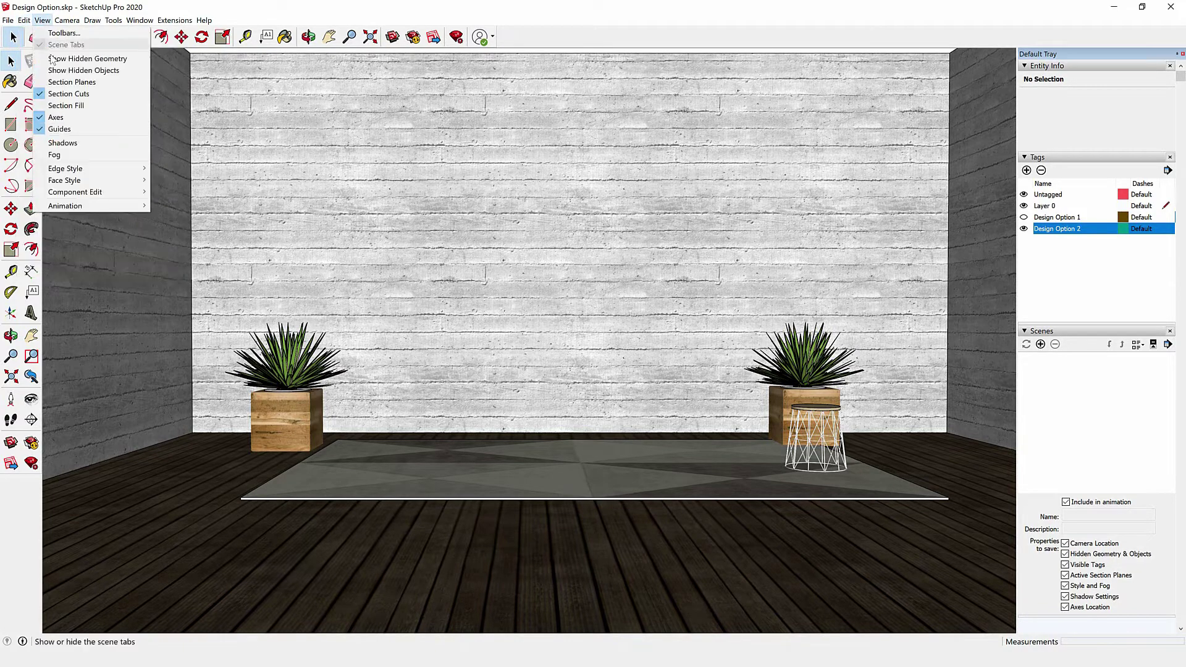
left_click(59, 93)
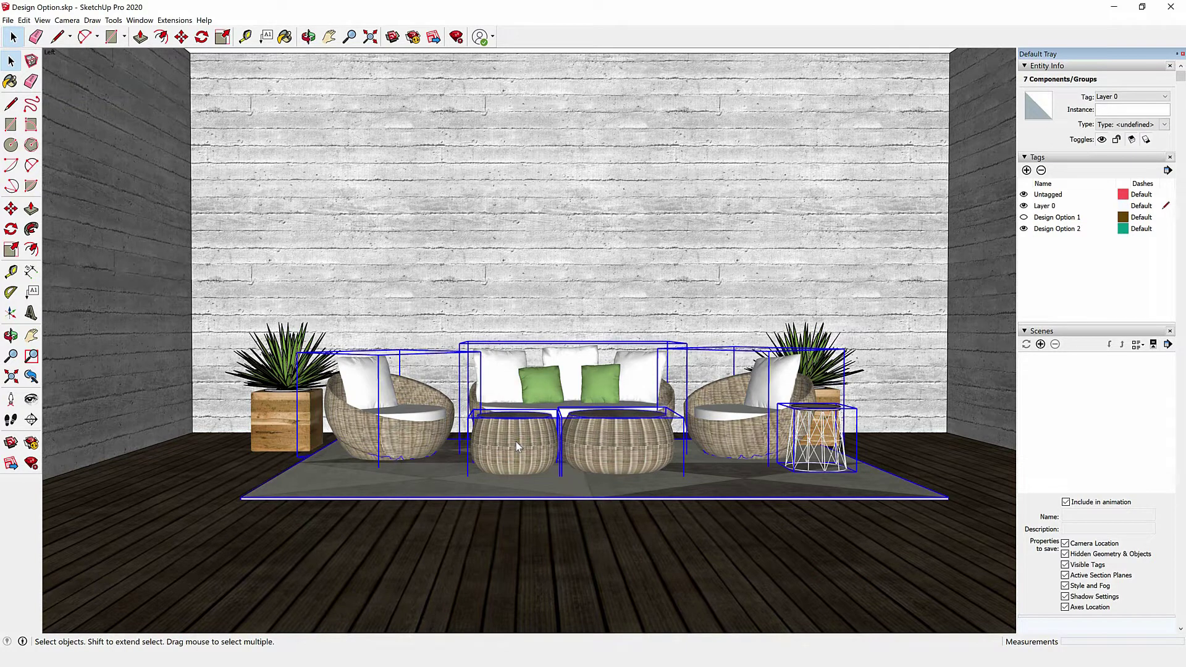
Step: Assign the furniture to Design Option 2, then toggle both tags' visibility
left_click(1109, 96)
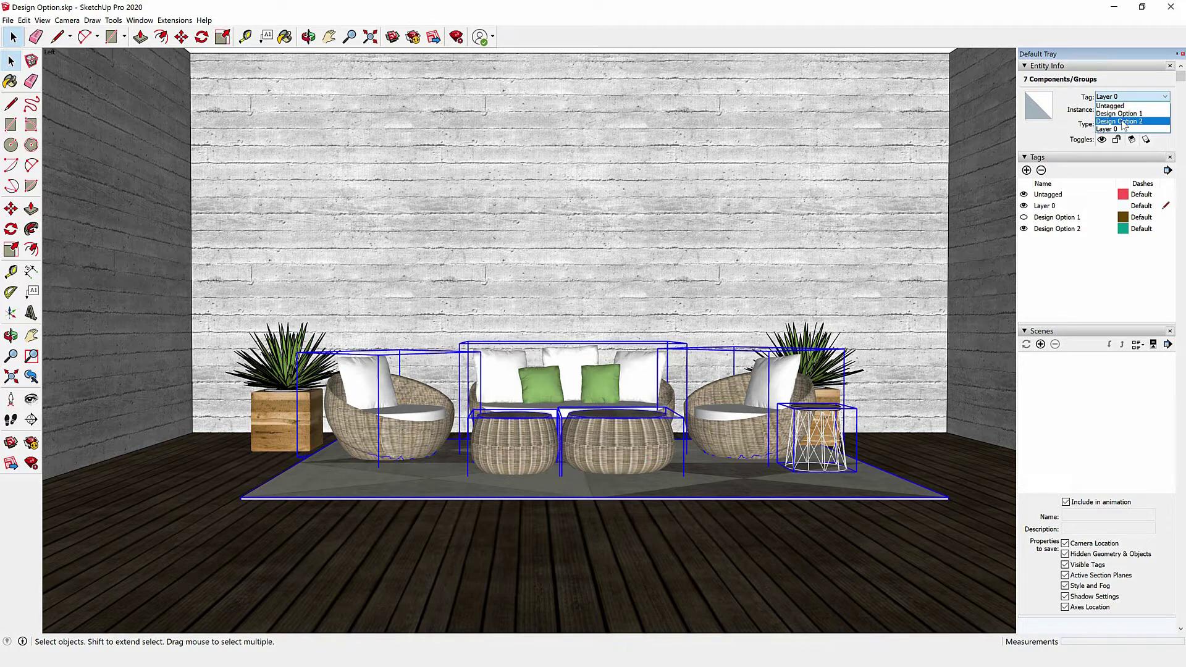
left_click(1123, 122)
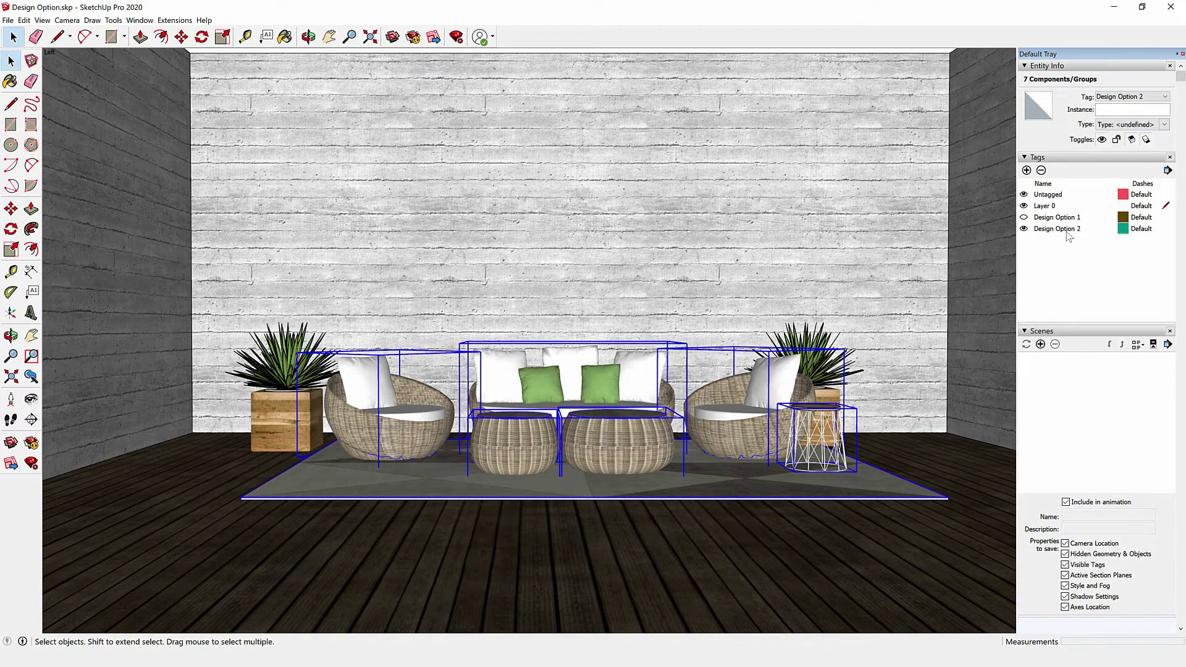
left_click(1024, 229)
left_click(1024, 217)
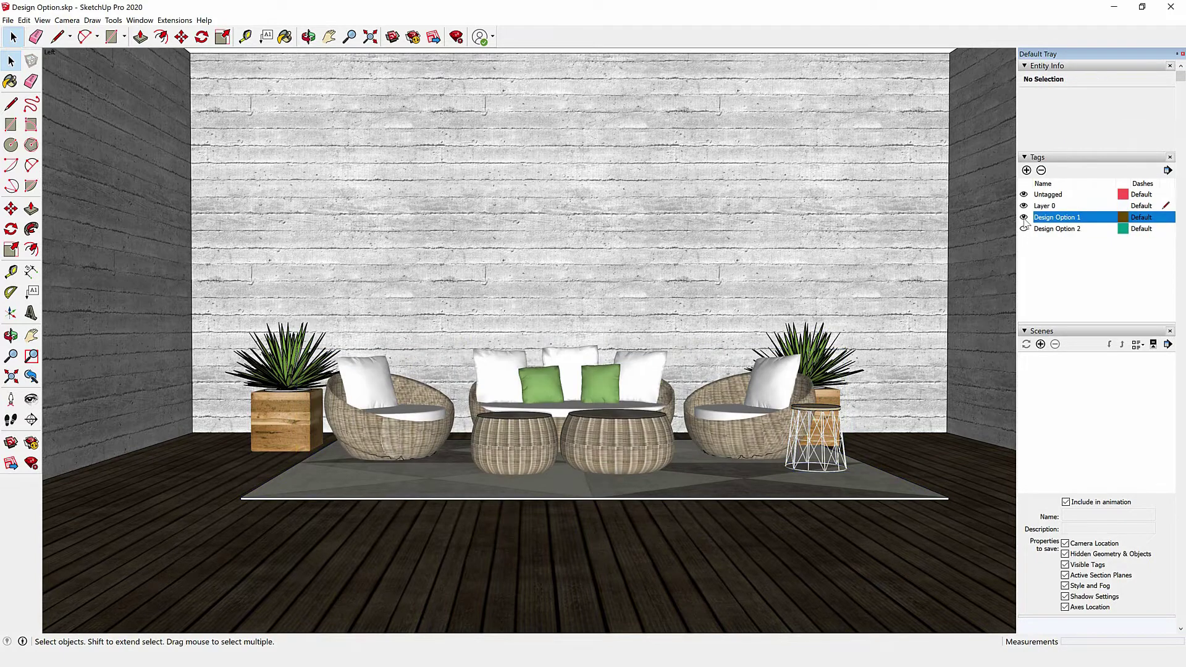
left_click(1024, 228)
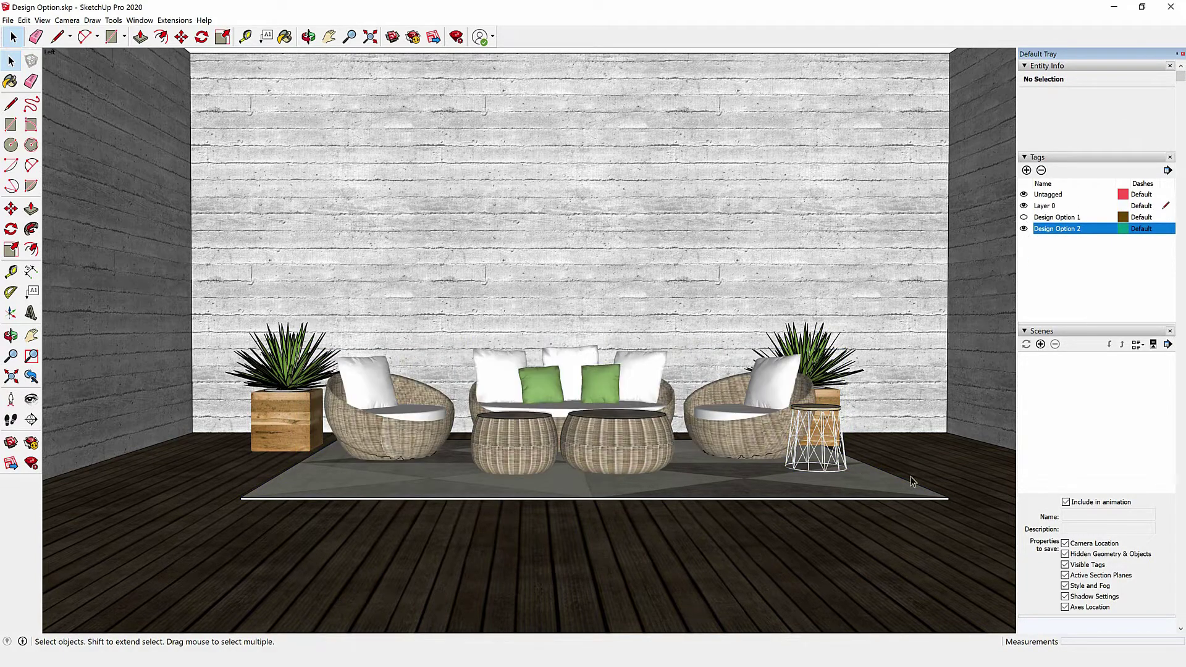
left_click(844, 460)
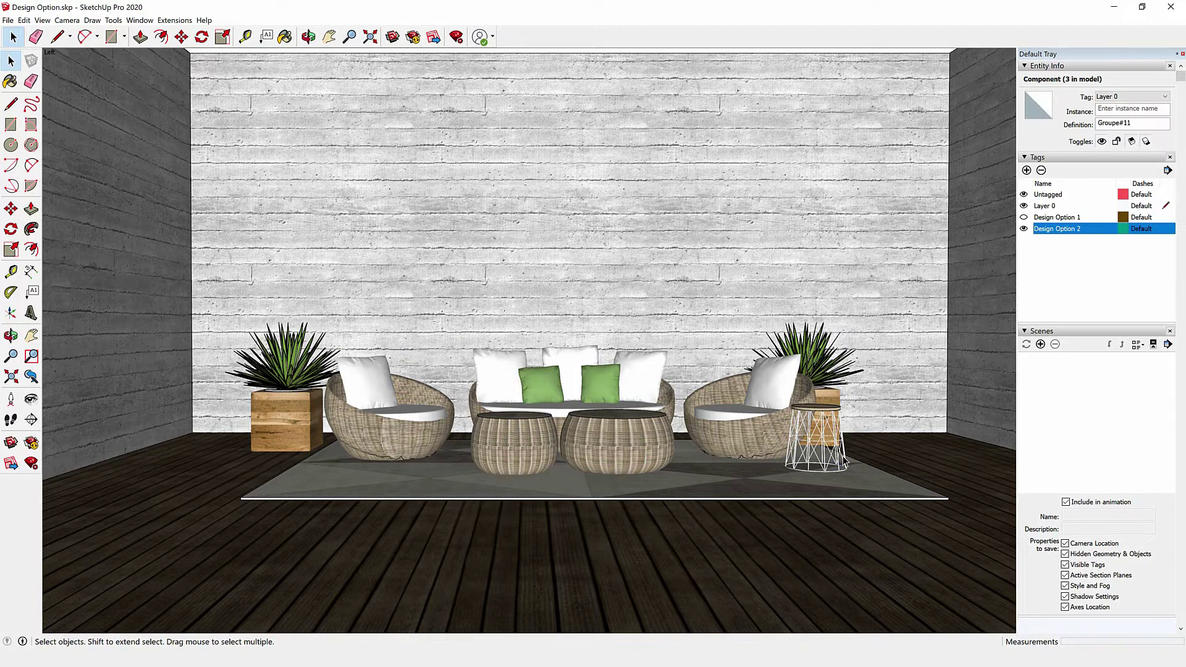
left_click(1024, 228)
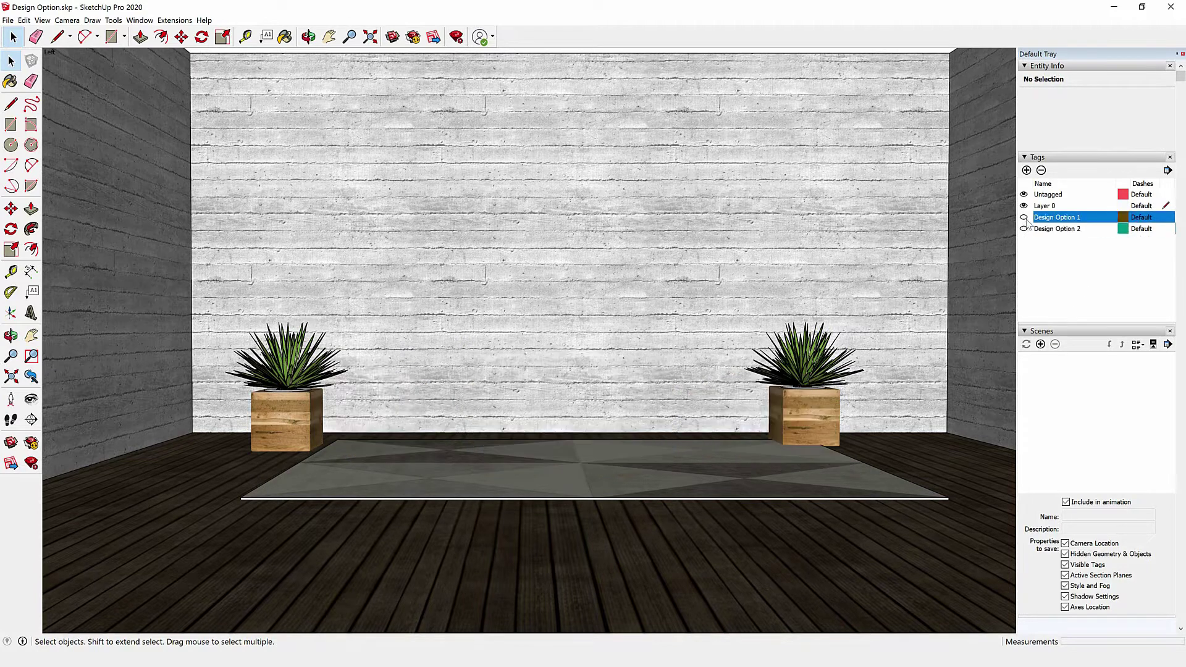
left_click(1023, 217)
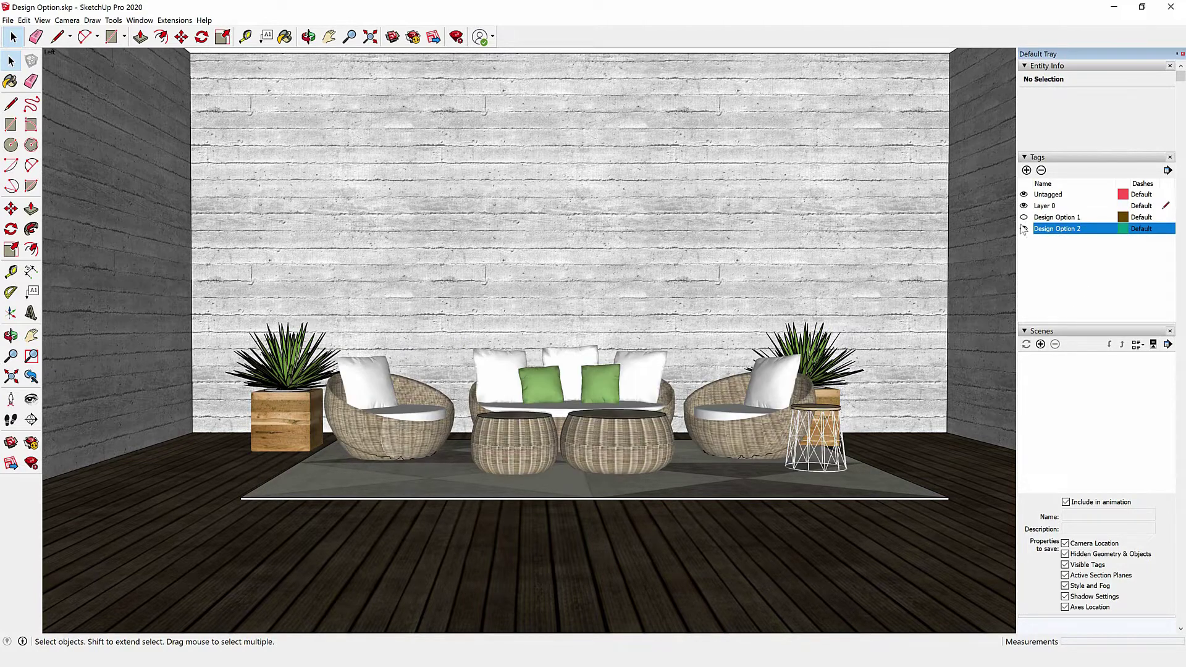
left_click(1023, 217)
left_click(1030, 218)
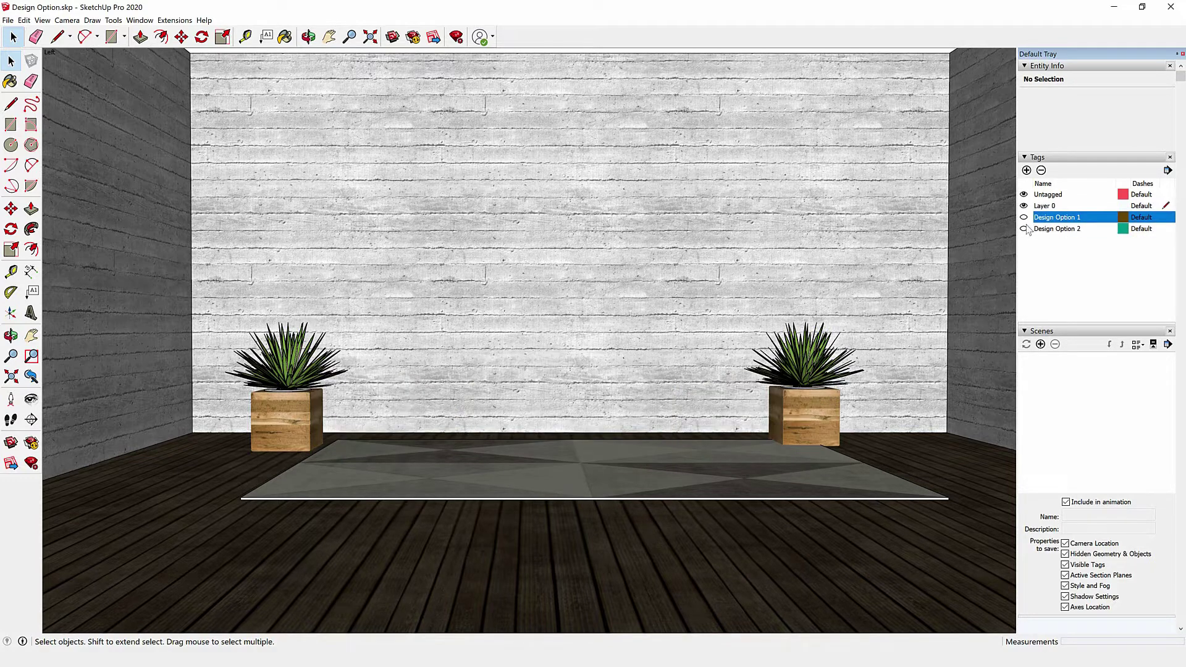
left_click(1024, 217)
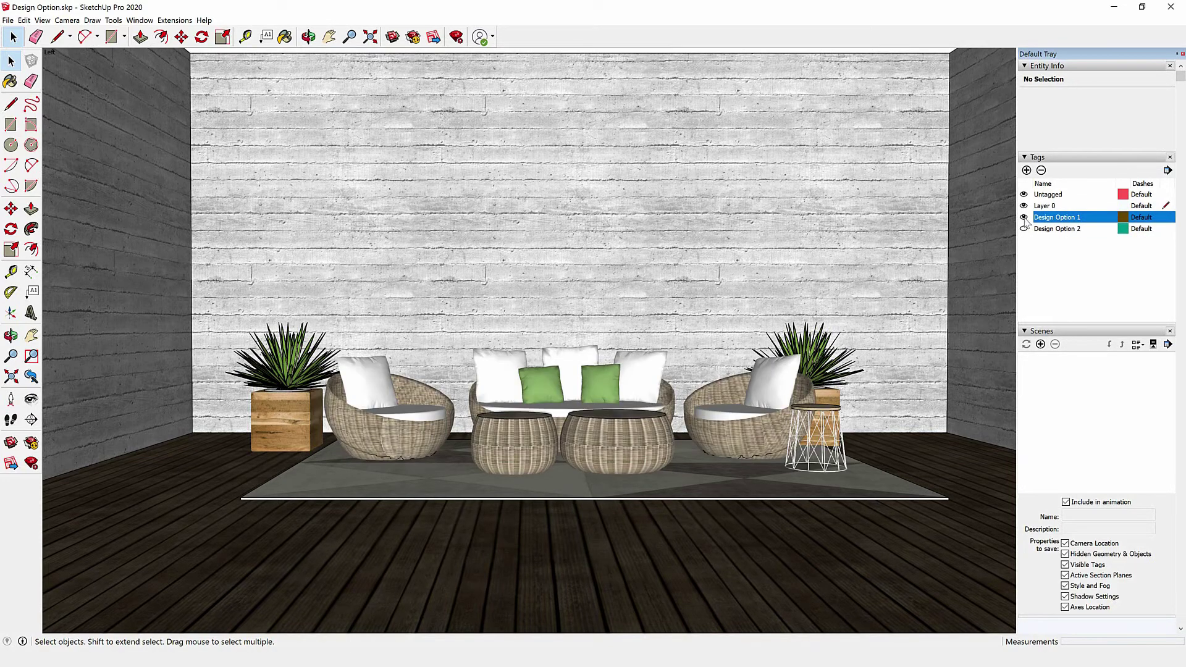
left_click(1024, 218)
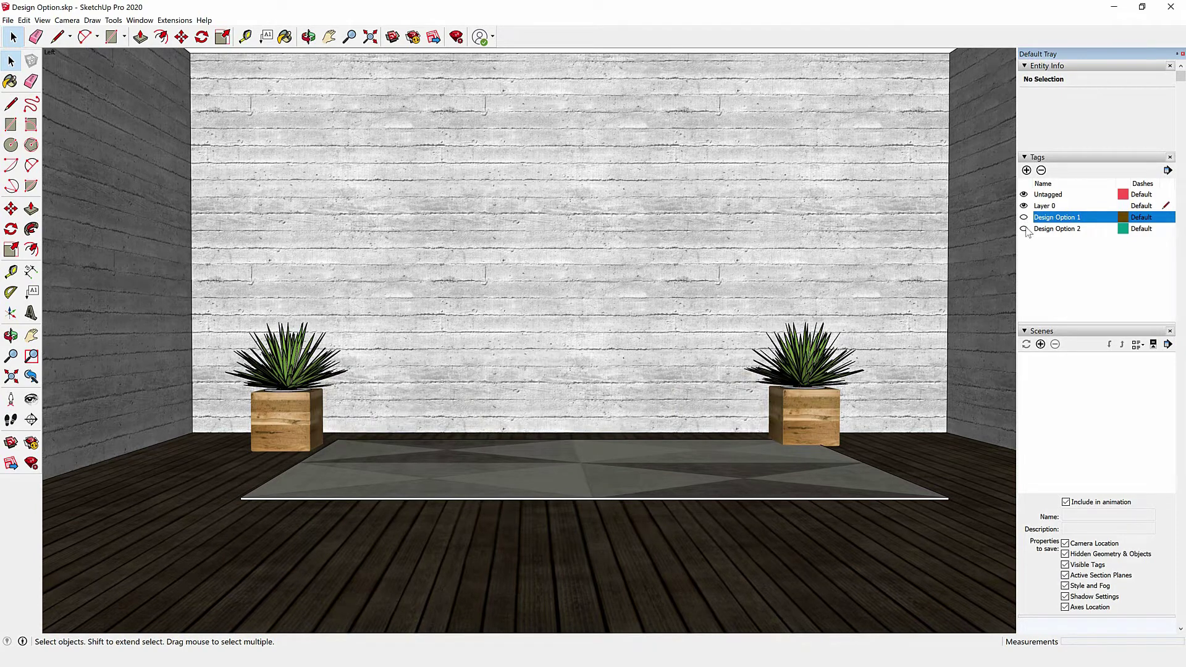
left_click(1024, 228)
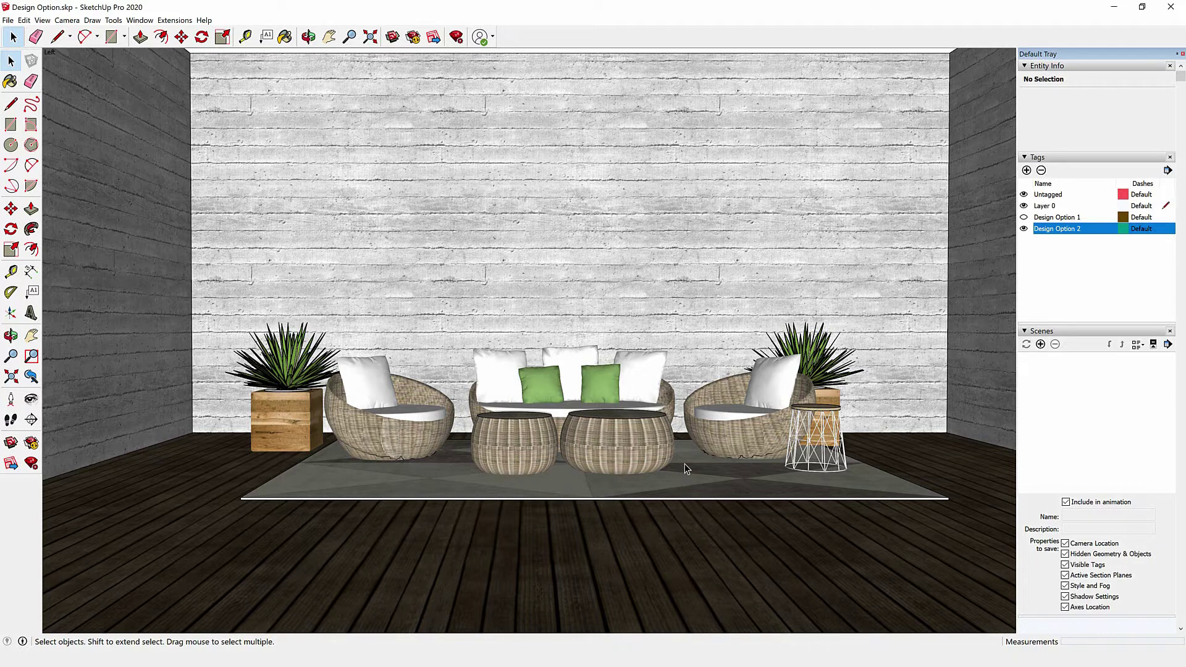
left_click(67, 20)
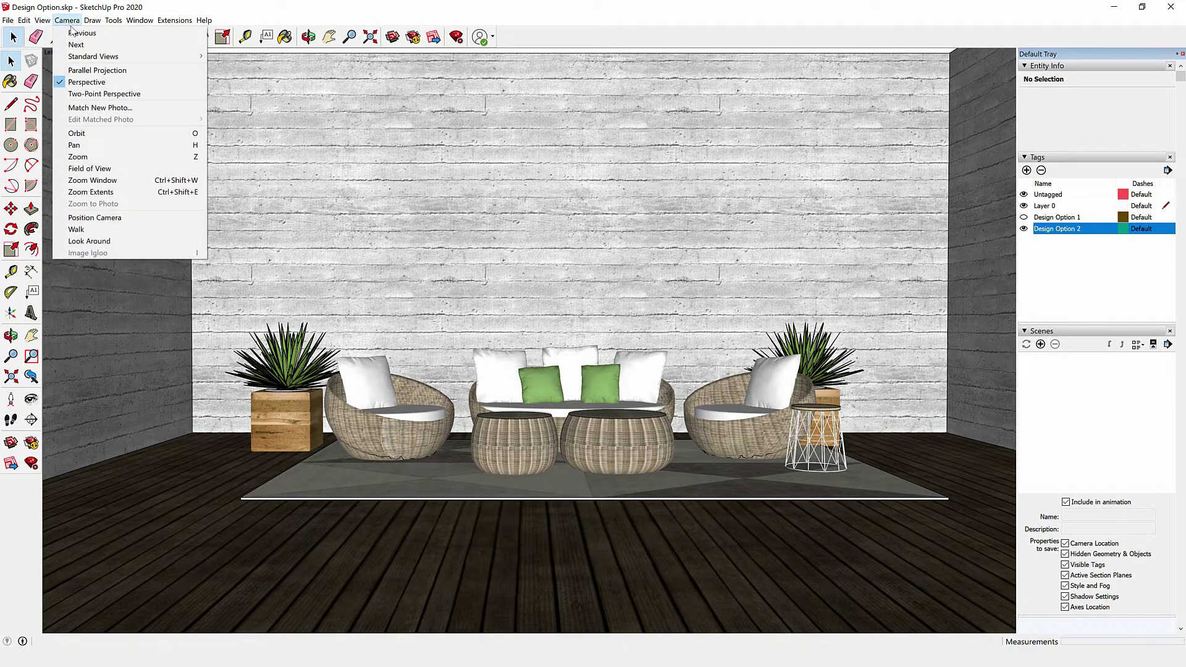
mouse_move(92, 57)
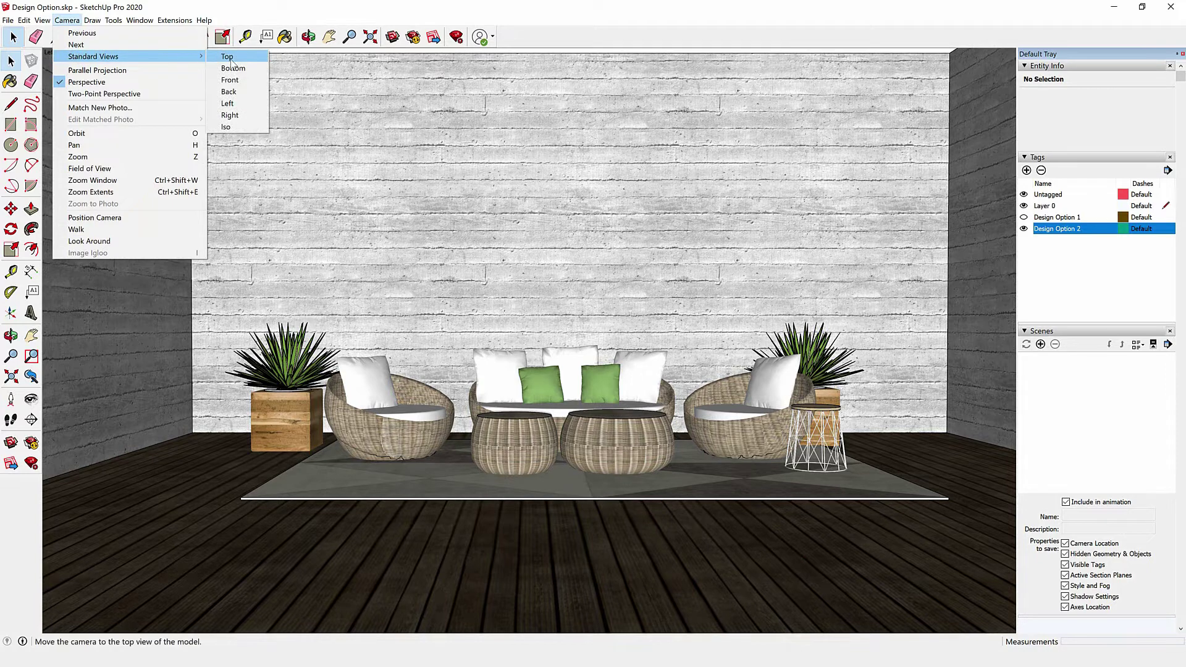
Step: Switch to the Top standard view with Parallel Projection
left_click(229, 59)
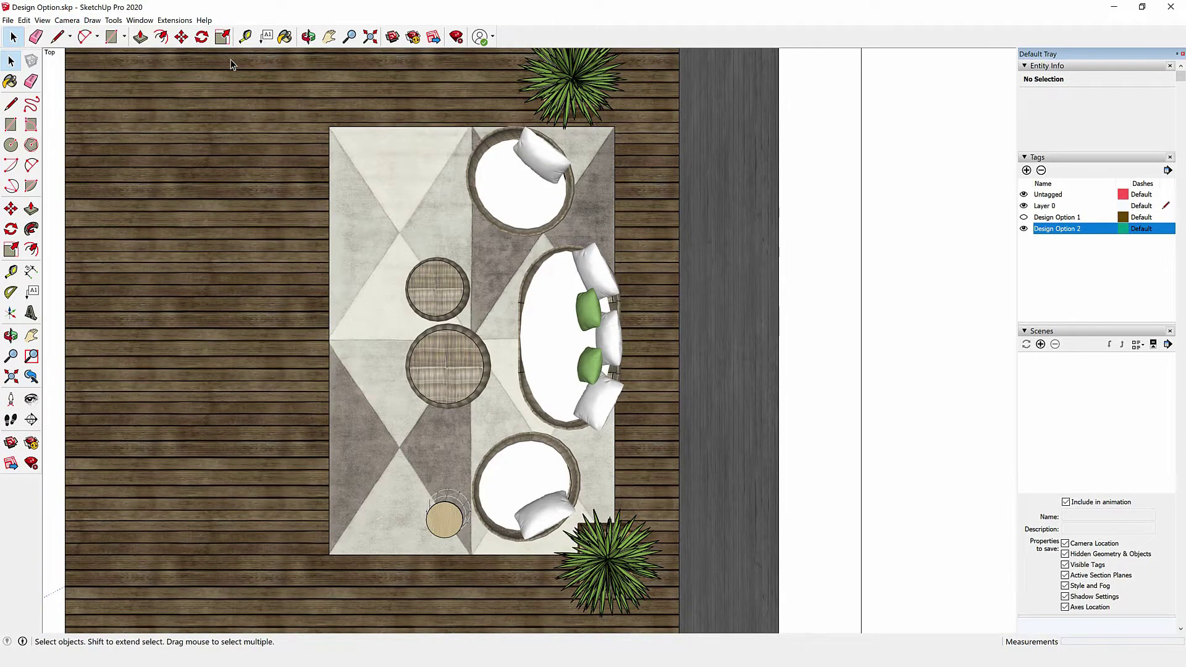
left_click(67, 20)
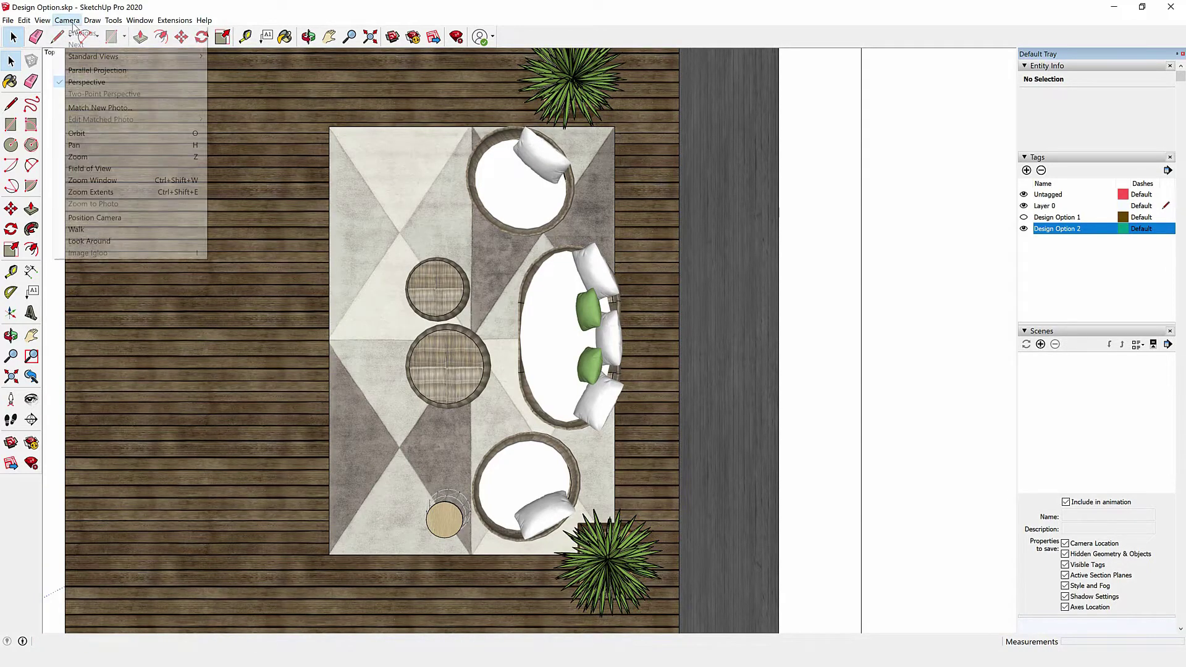
left_click(81, 74)
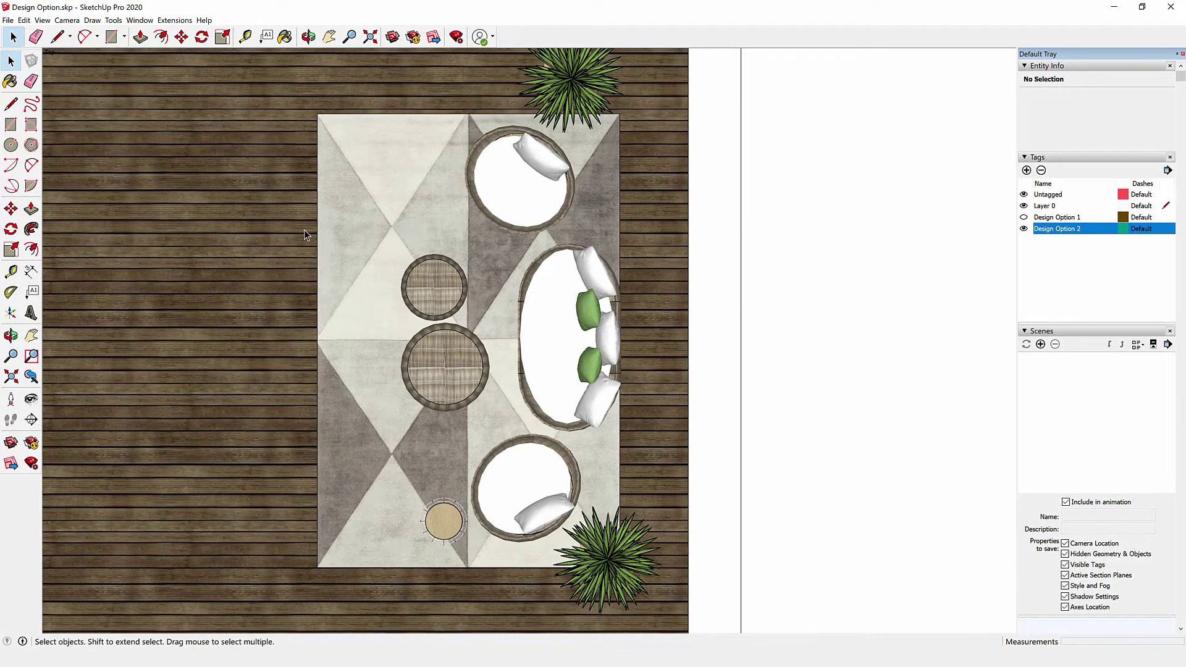
left_click(497, 201)
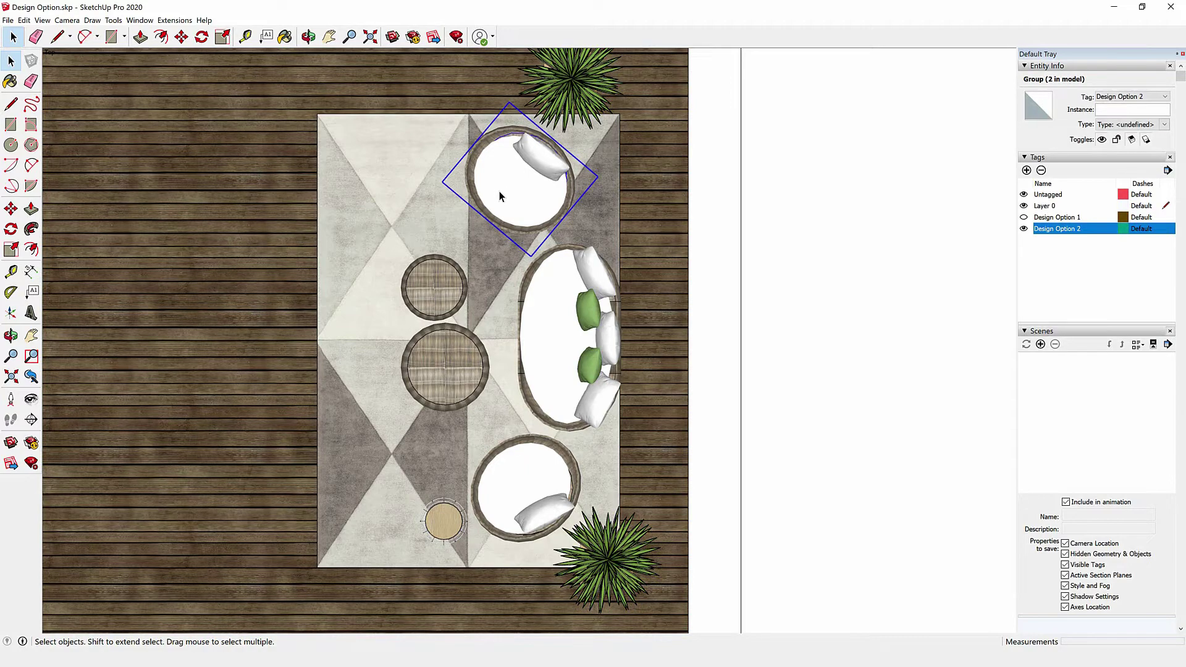
Step: Rotate the upper round chair so it sits square to the rug
key("q")
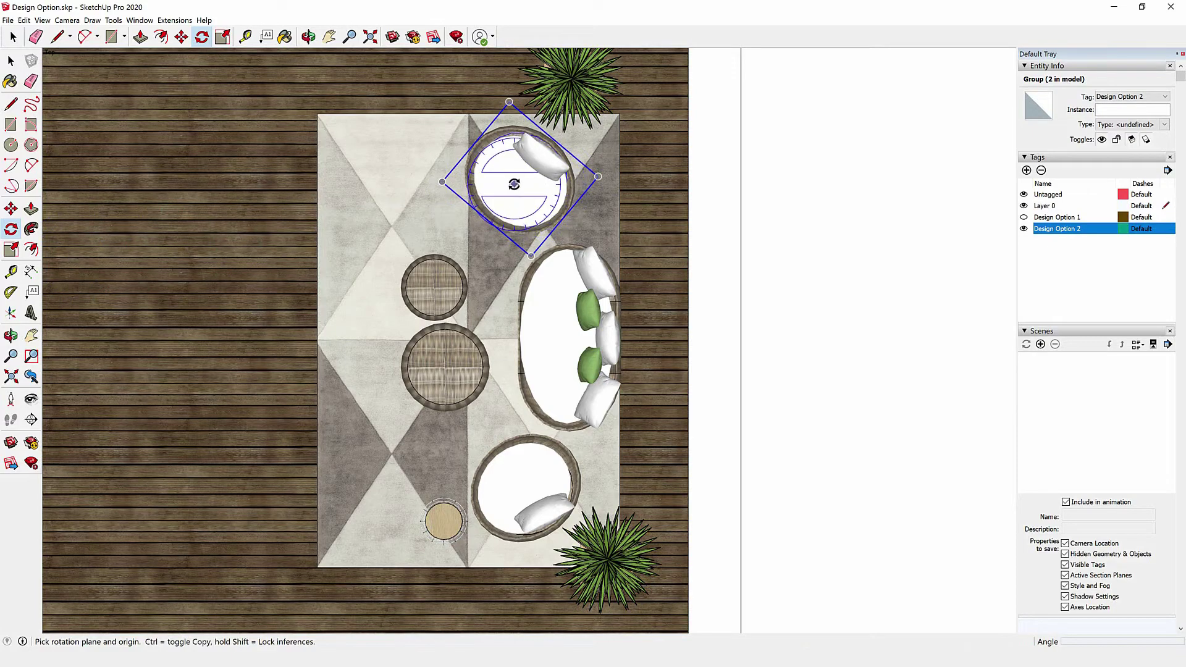
left_click(517, 184)
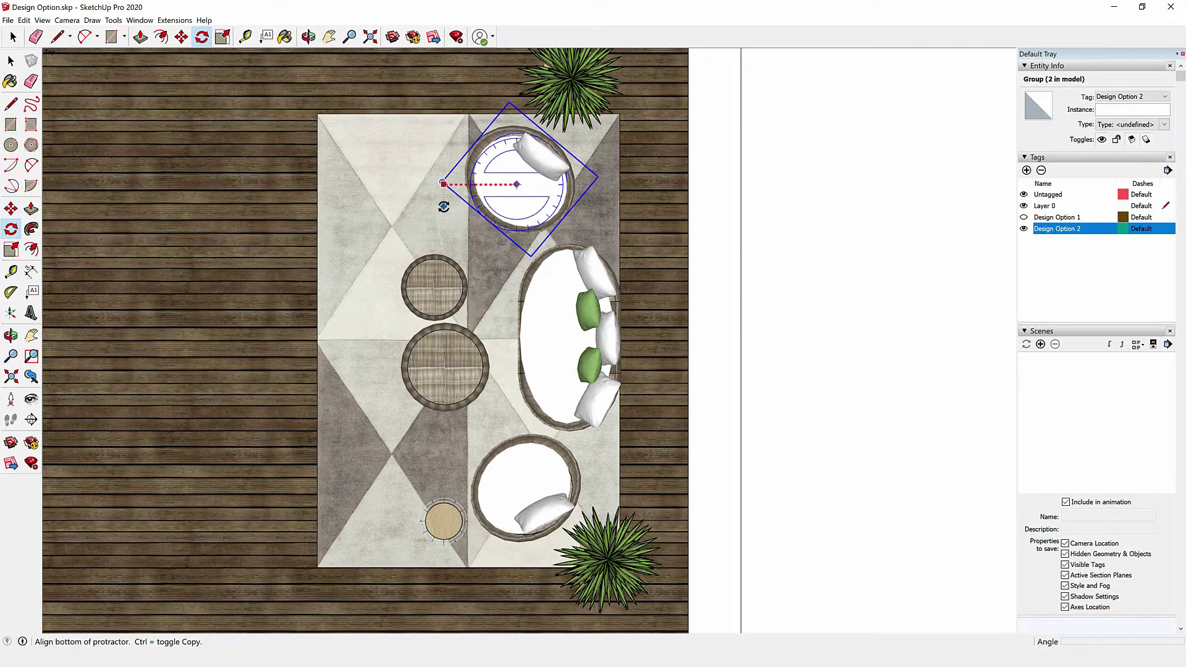
key("space")
key("q")
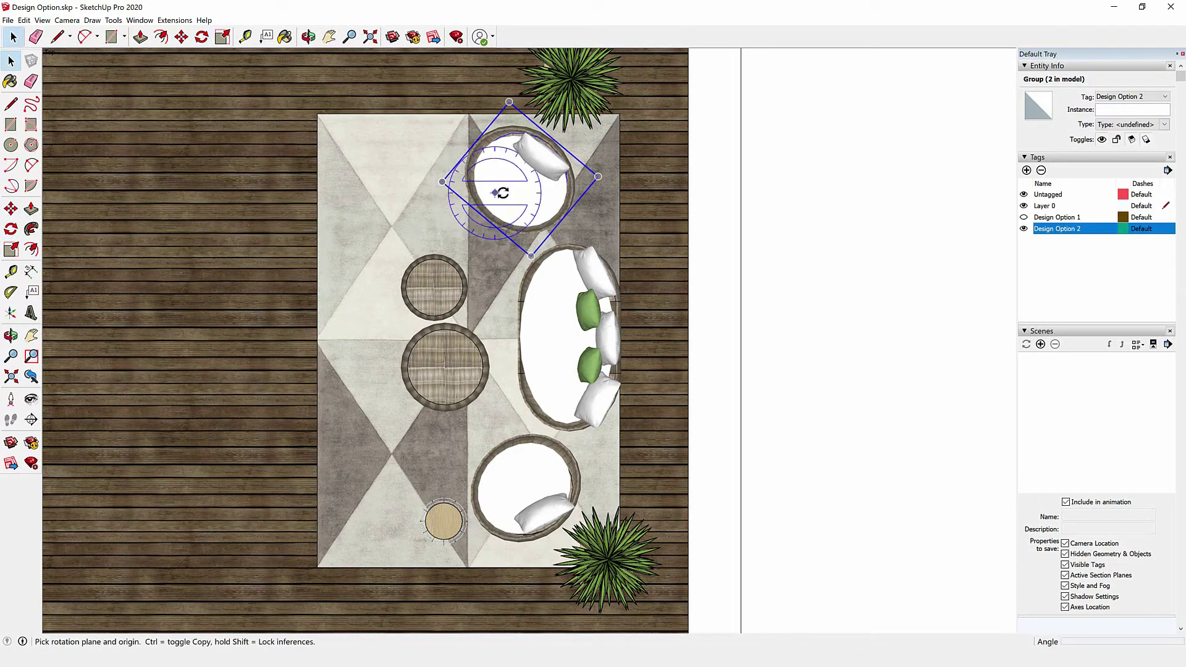
left_click(514, 188)
left_click(436, 291)
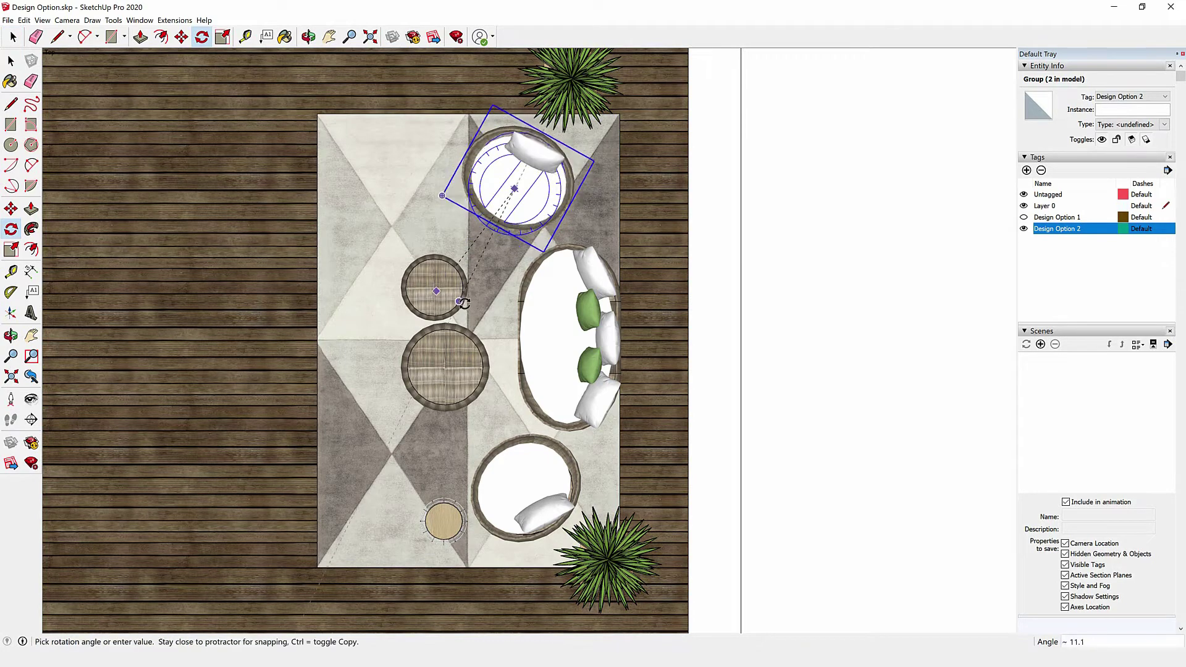
left_click(513, 307)
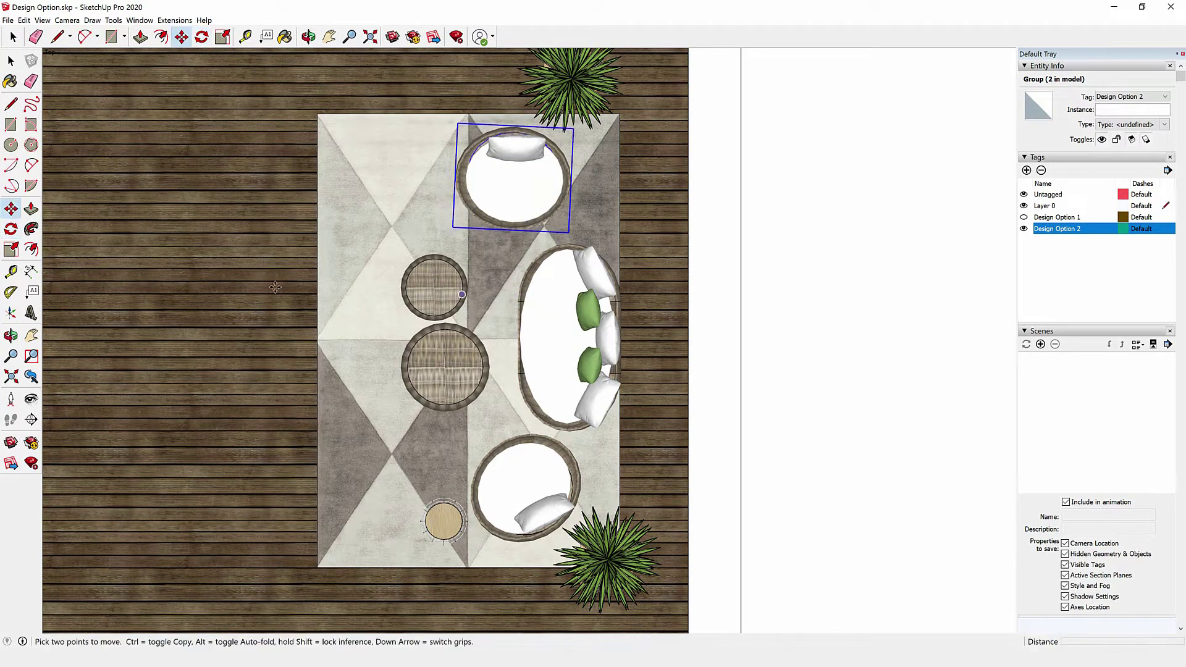
Step: Move the upper round chair further left across the rug
left_click(11, 209)
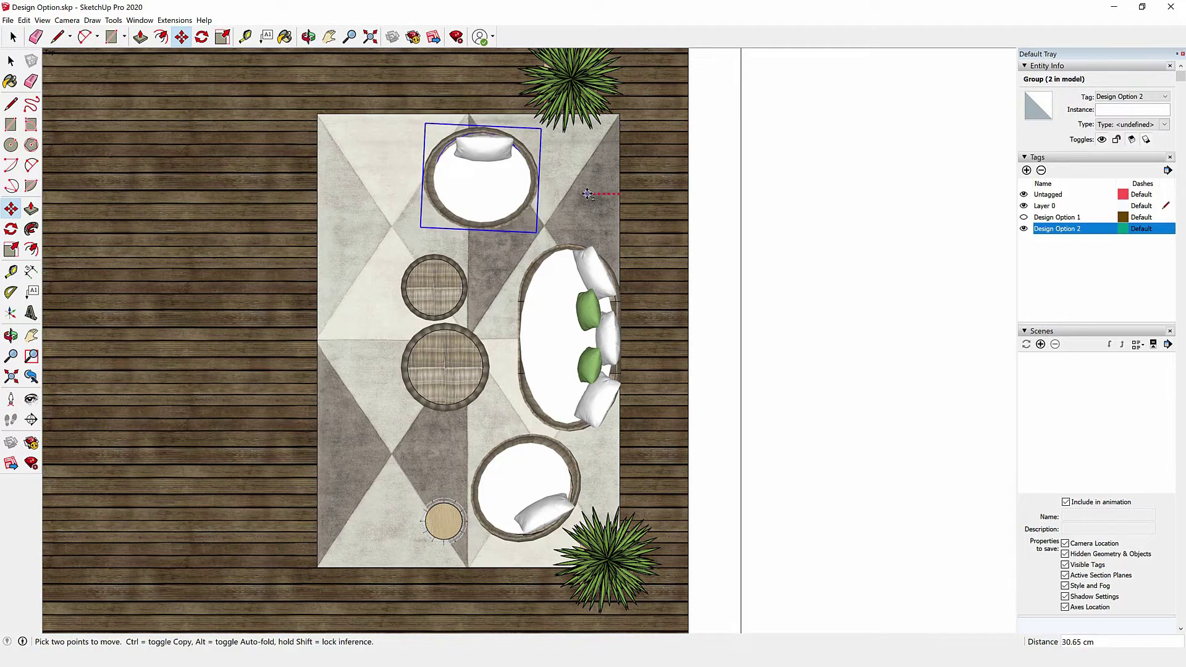
left_click(565, 196)
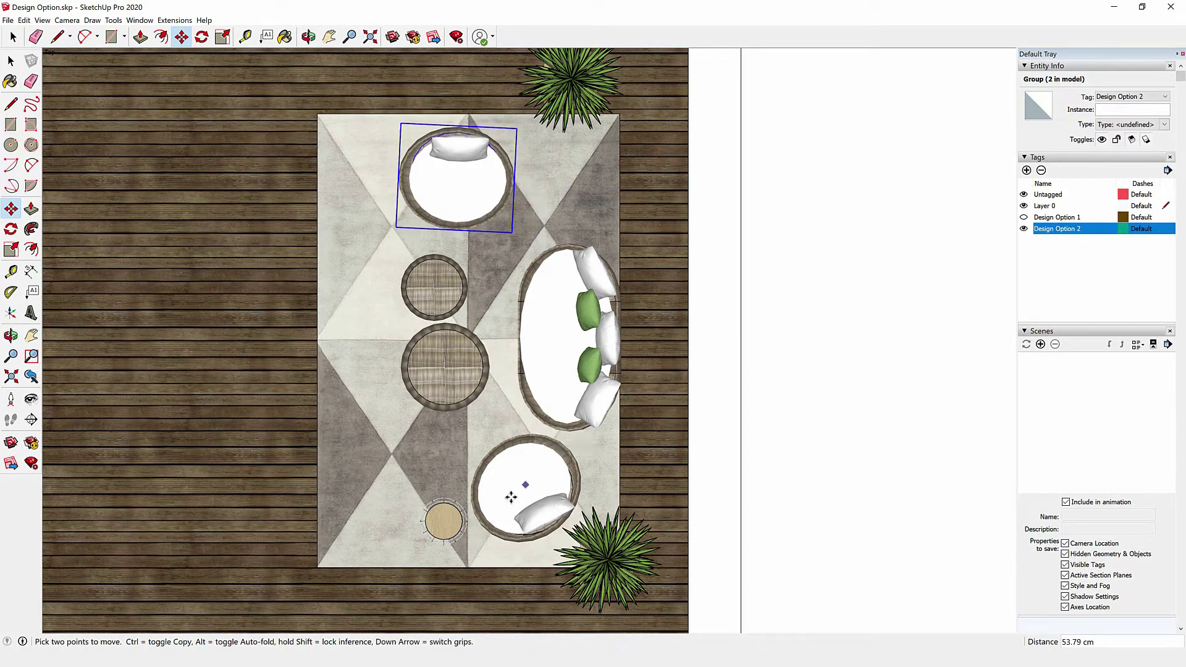
key("space")
left_click(440, 529)
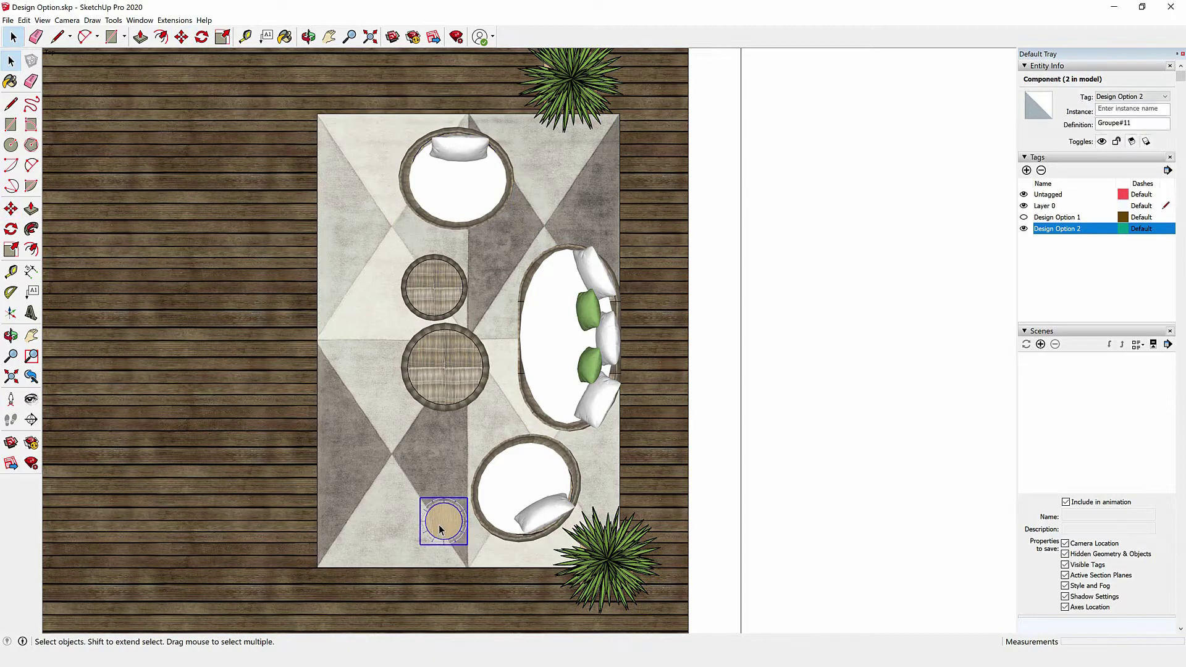
Step: Move the small round side table beside the lower chair near the plant
key("m")
left_click(443, 525)
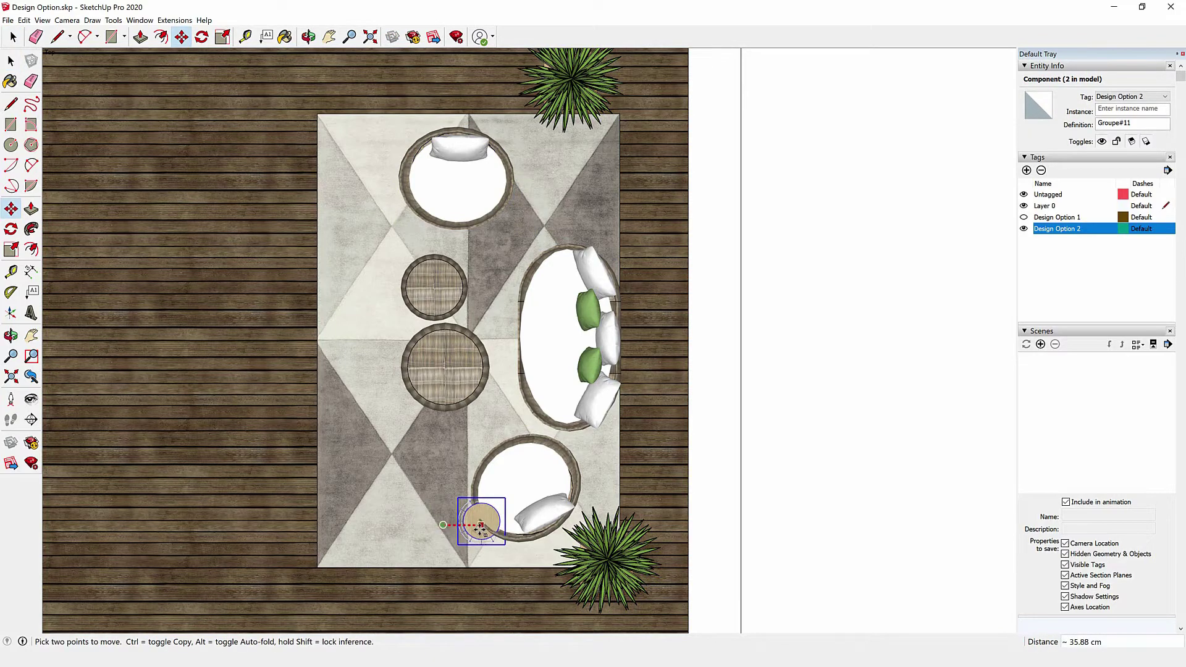
left_click(562, 523)
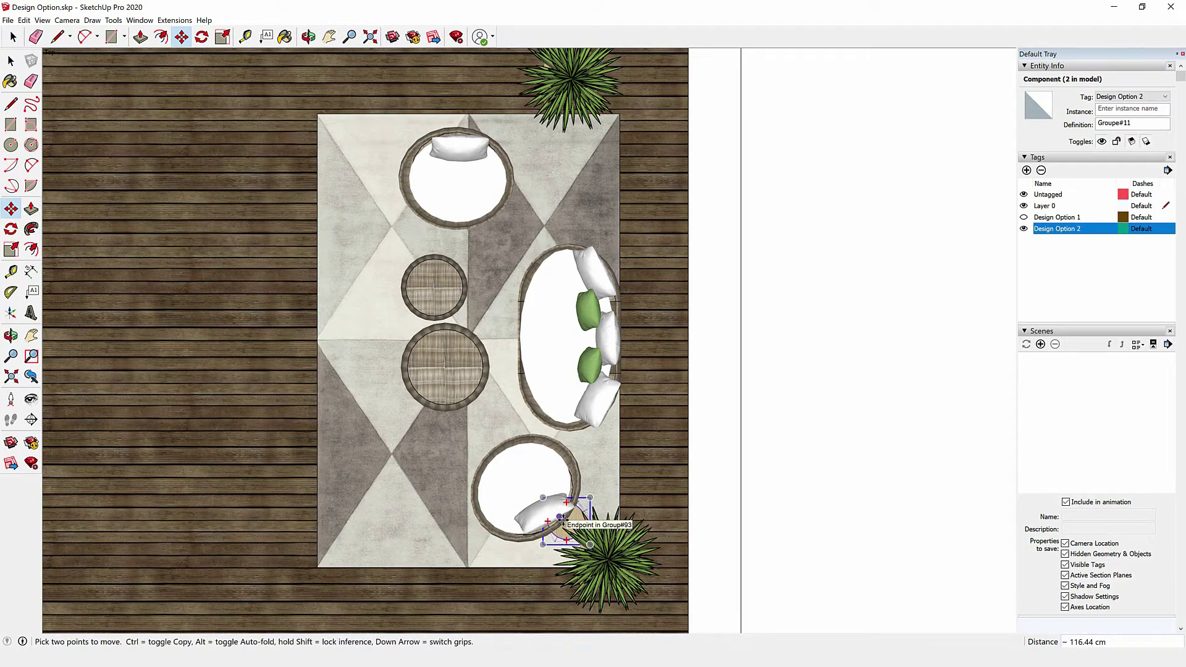
key("space")
Step: Rotate the lower round chair 45 degrees and shift it left
left_click(514, 481)
key("q")
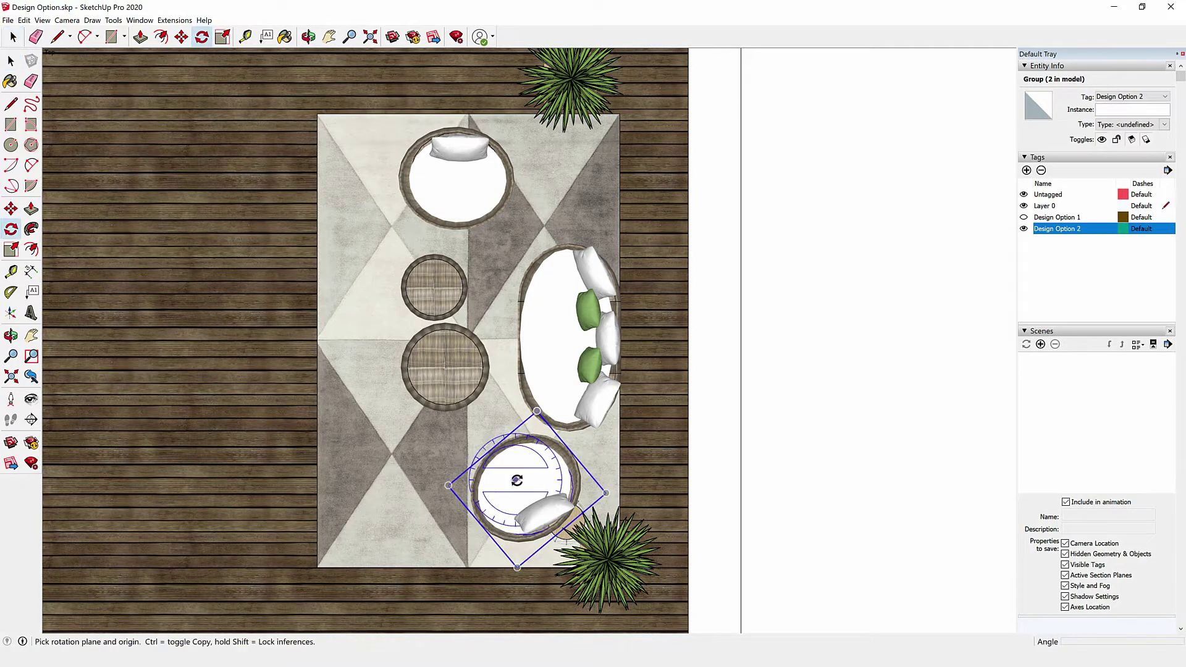
left_click(524, 485)
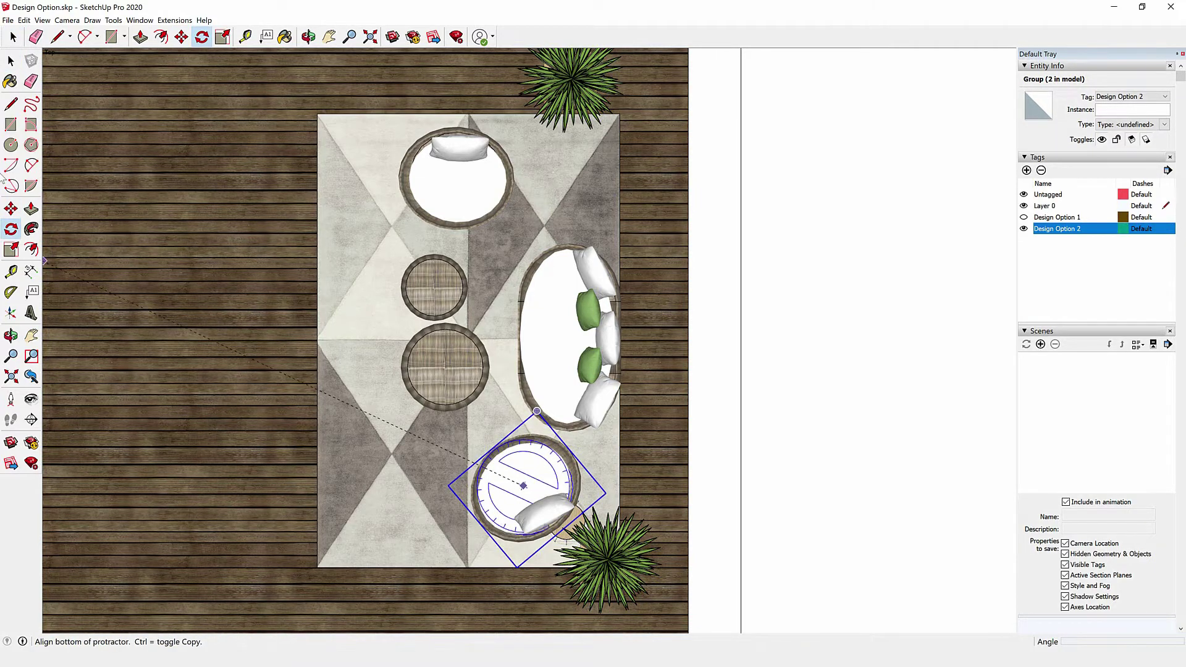
left_click(445, 374)
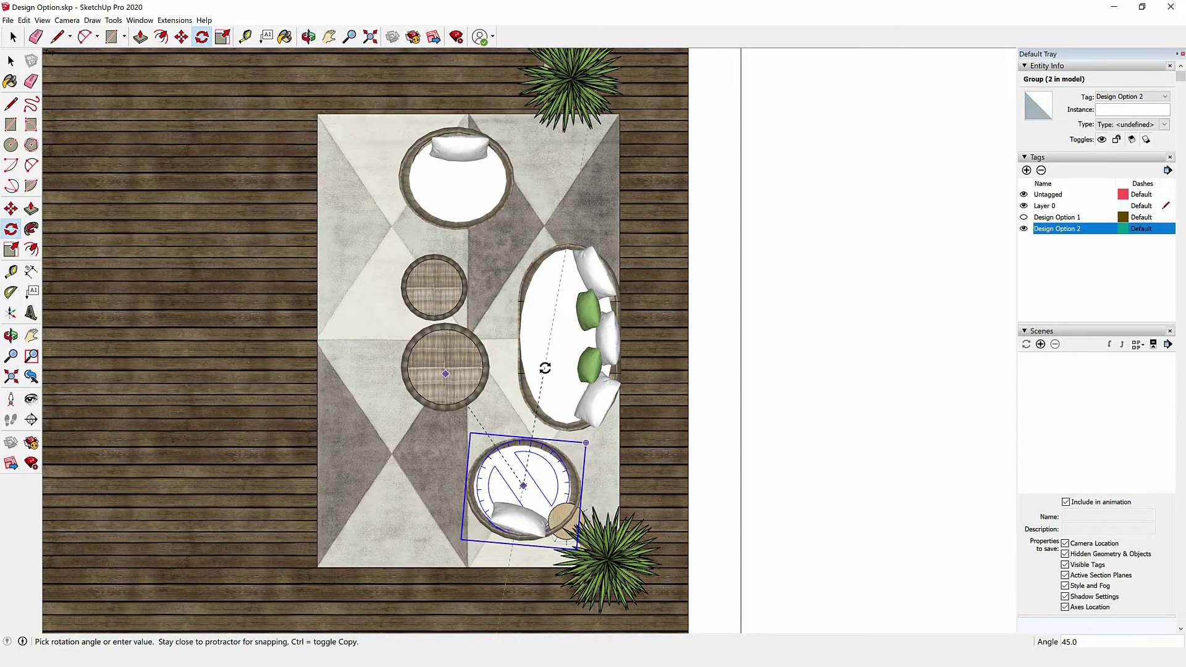
left_click(544, 367)
key("m")
left_click(610, 479)
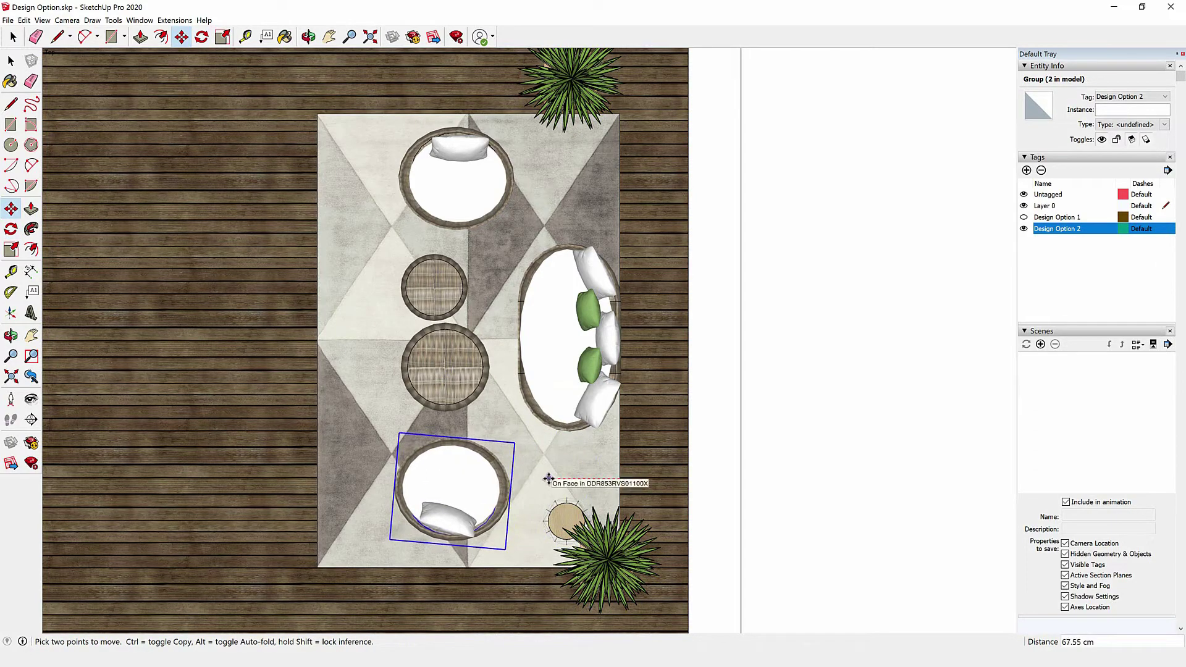
left_click(548, 477)
Step: Rotate the lower chair again to settle it at a slight angle
mouse_move(453, 491)
key("q")
left_click(456, 482)
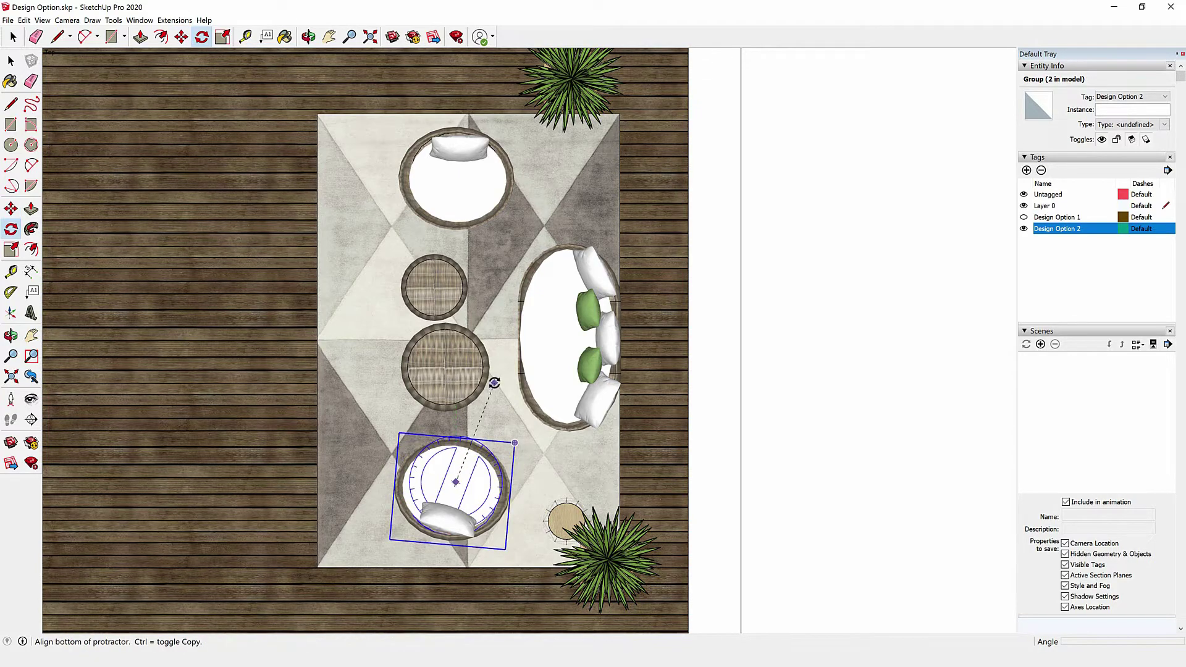
left_click(488, 379)
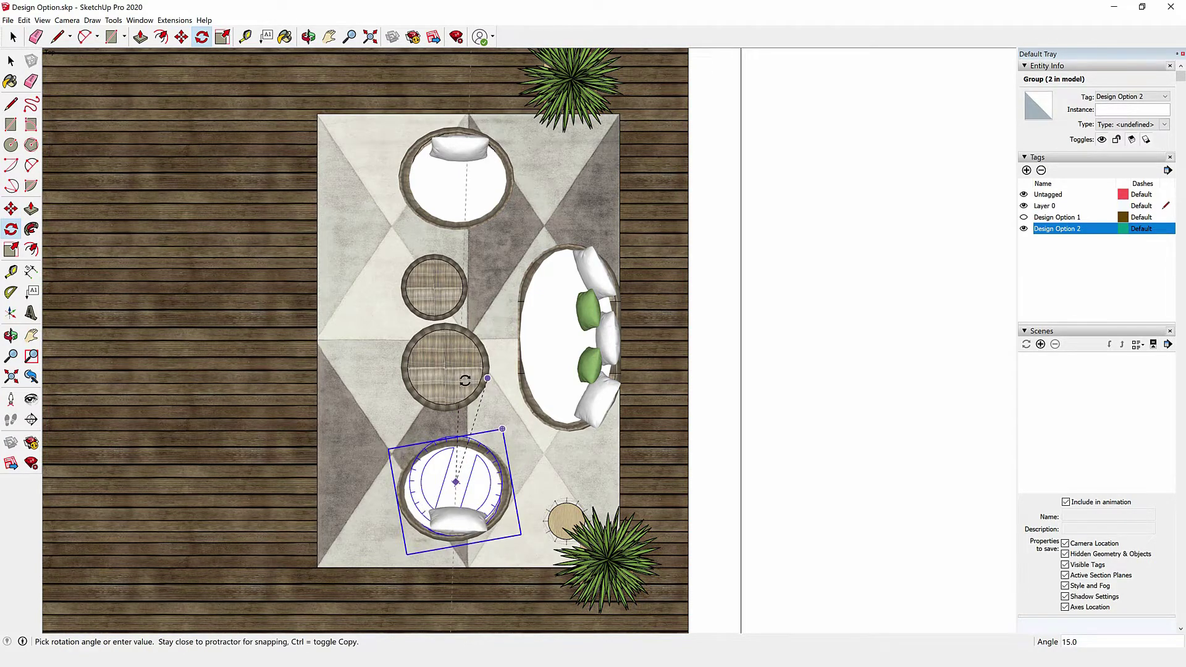
left_click(469, 378)
key("space")
Step: Move the side table up beside the lower chair and zoom extents to fit the patio
left_click(567, 520)
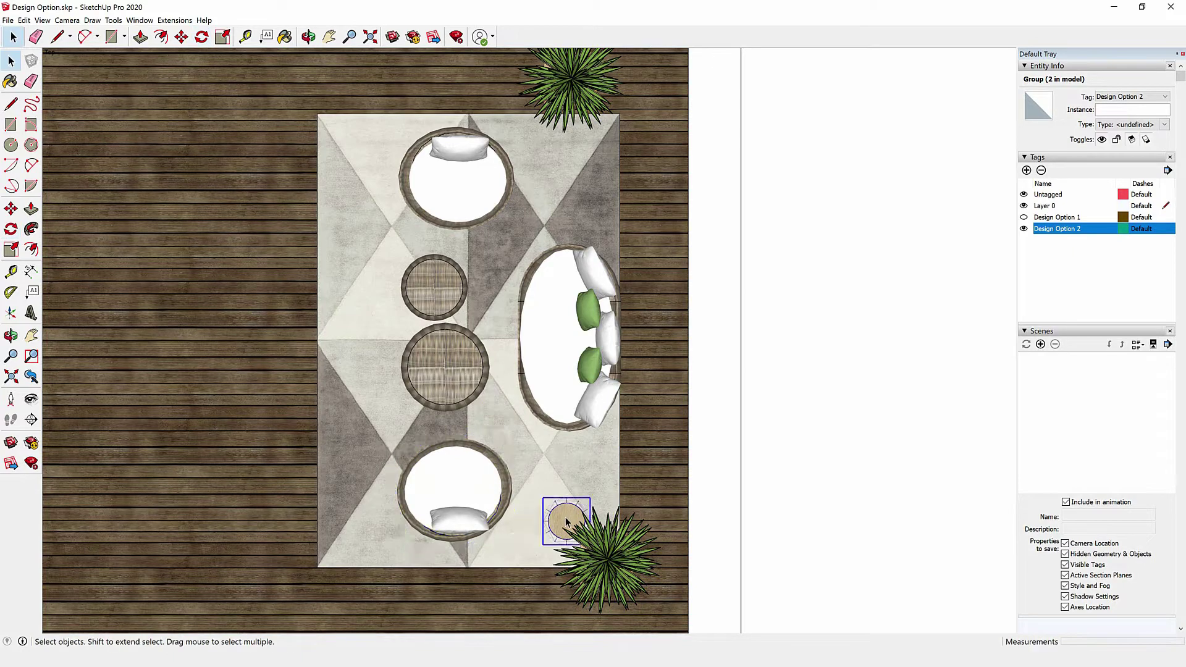
key("m")
left_click(565, 513)
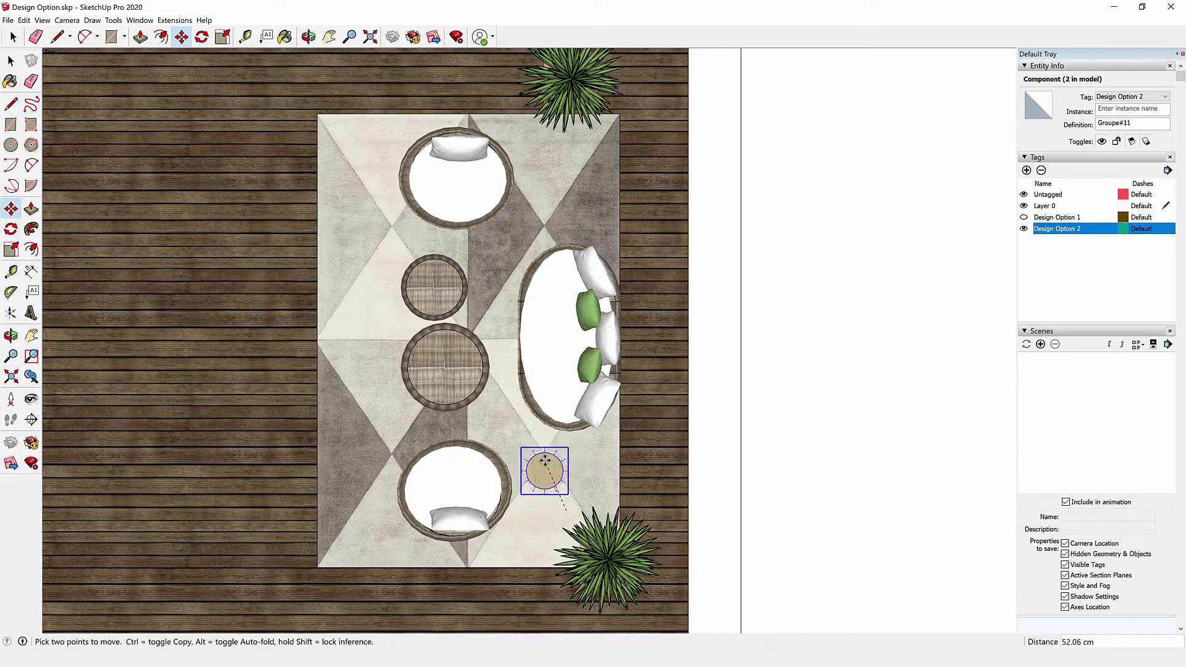
left_click(555, 461)
key("space")
key("shift+z")
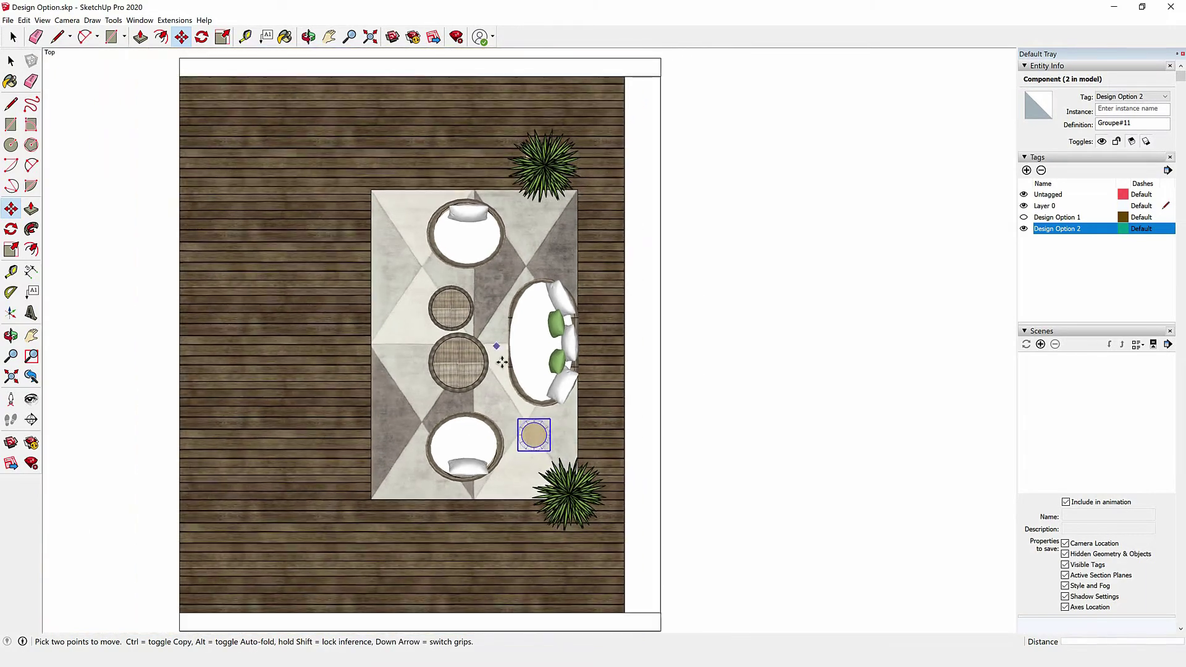
left_click(119, 472)
Step: Orbit out of the top view and switch the camera back to Perspective
mouse_move(119, 472)
middle_mouse_down()
mouse_move(239, 450)
mouse_move(643, 319)
middle_mouse_up()
left_click_drag(774, 153, 850, 58)
key("space")
scroll(531, 401, "up", 3)
scroll(555, 501, "up", 3)
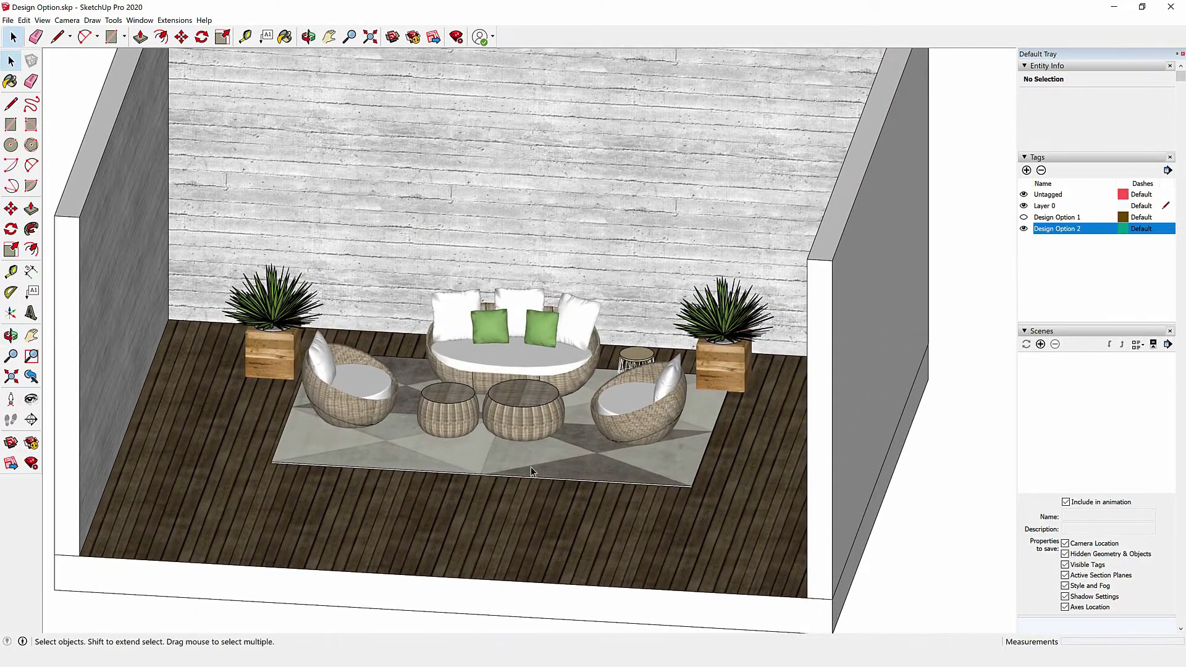
left_click(67, 21)
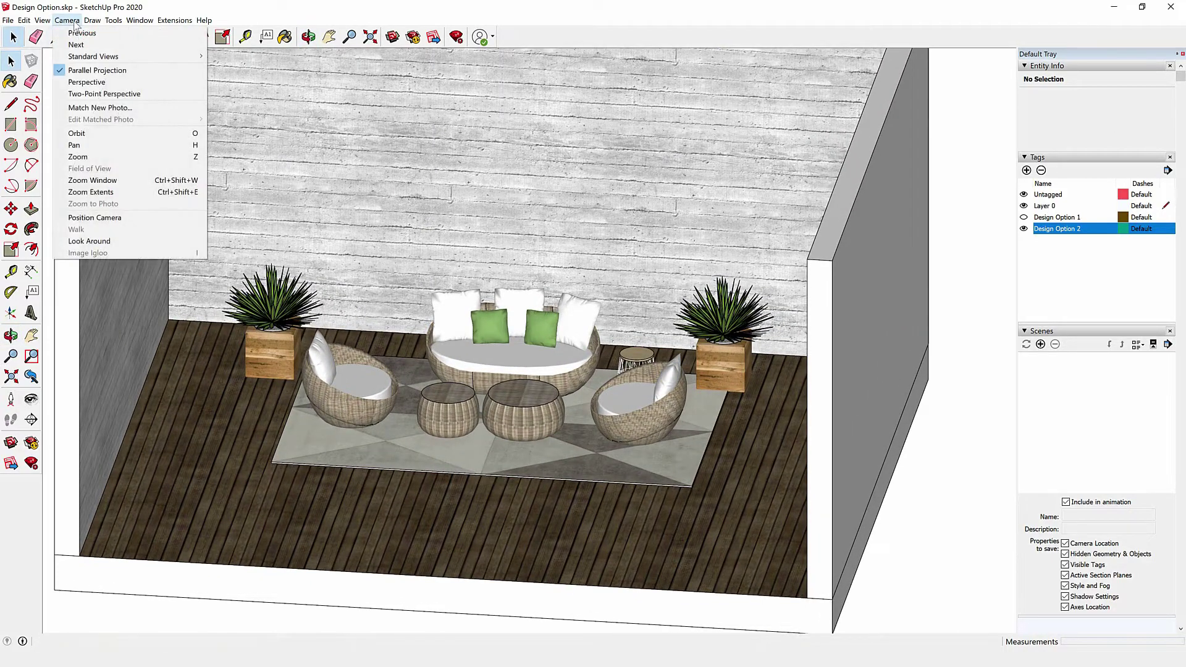
left_click(86, 82)
Step: Zoom, pan and orbit the camera down toward the furniture
scroll(681, 577, "up", 3)
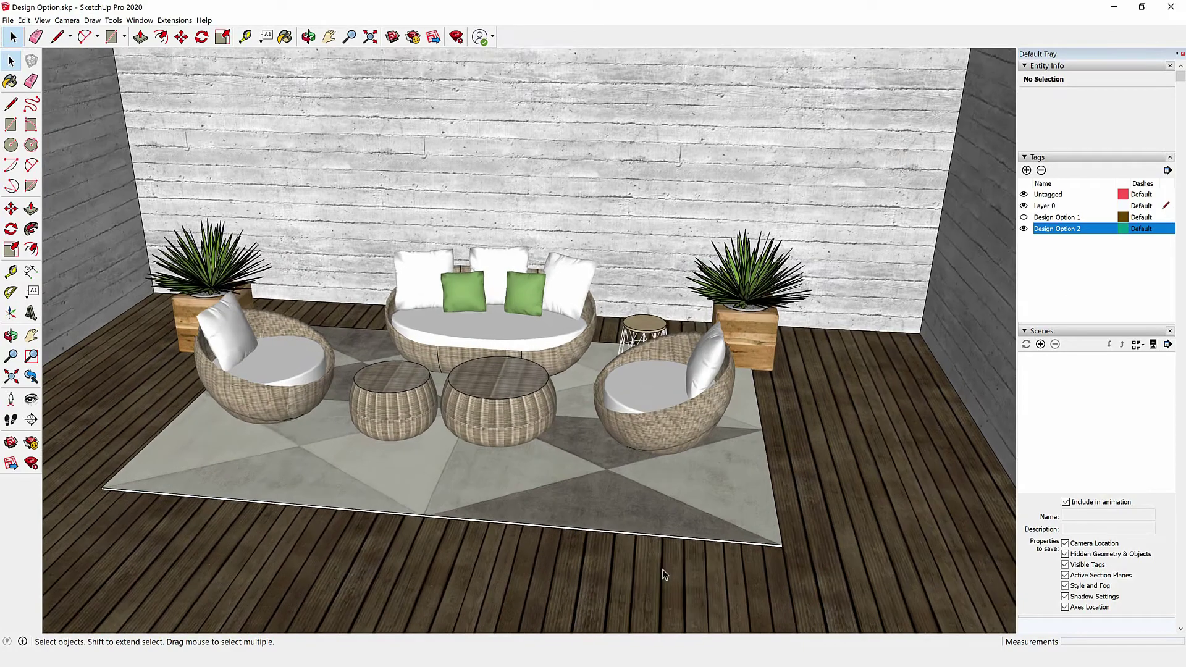
scroll(661, 568, "up", 3)
middle_click_drag(558, 554, 569, 468)
scroll(505, 453, "up", 2)
scroll(335, 402, "up", 2)
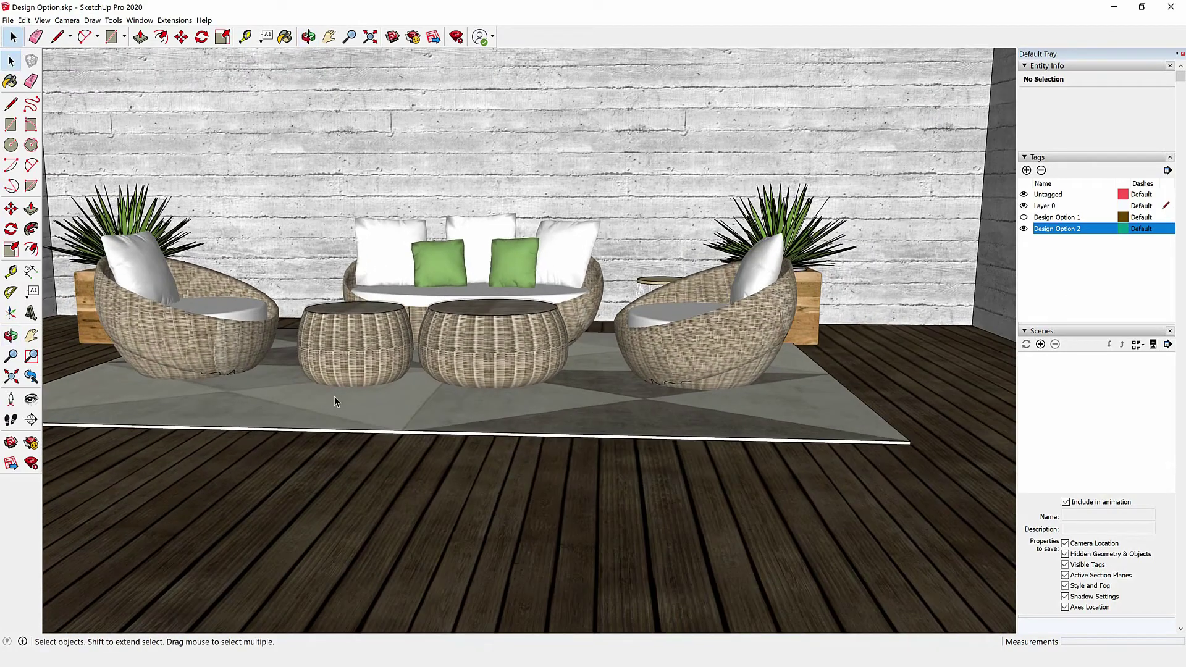
key("h")
mouse_move(346, 432)
left_mouse_down()
mouse_move(363, 444)
mouse_move(452, 429)
left_mouse_up()
scroll(452, 430, "down", 2)
scroll(434, 418, "down", 2)
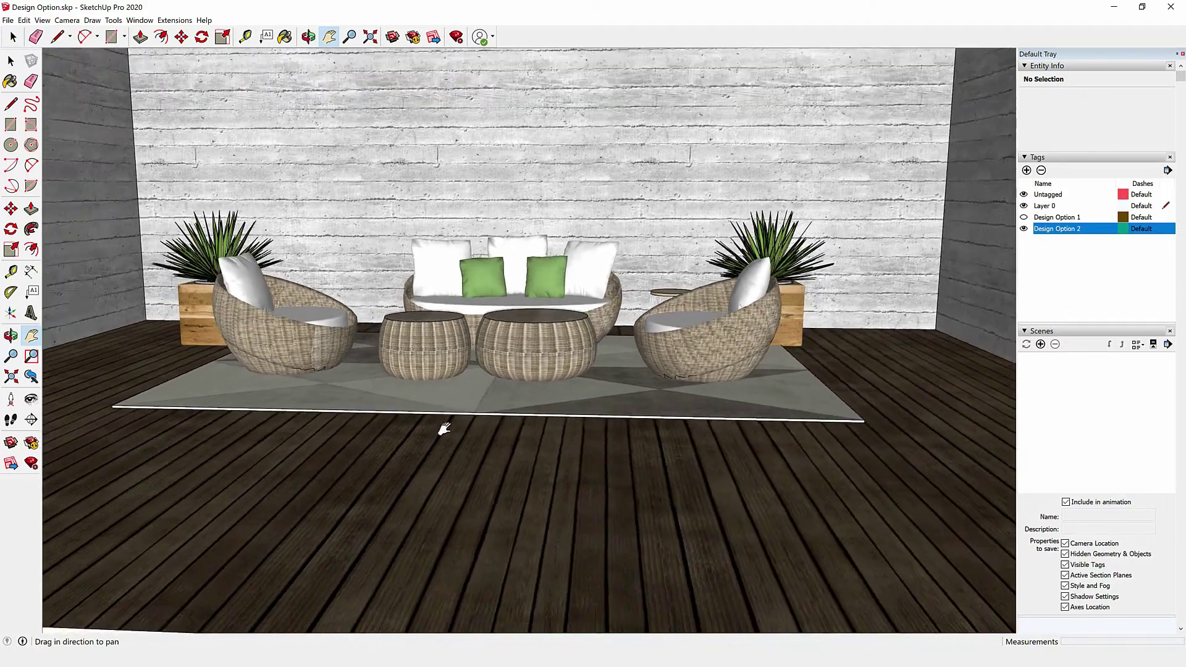
key("o")
scroll(379, 384, "up", 1)
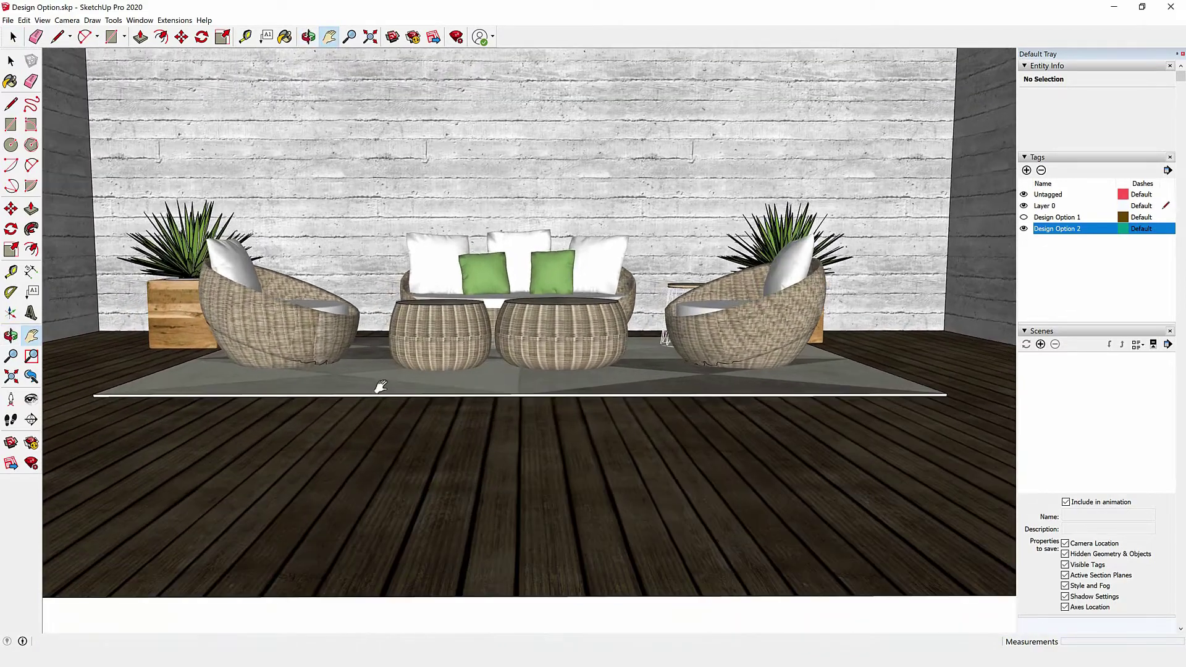
scroll(390, 384, "up", 1)
left_click_drag(400, 386, 392, 392)
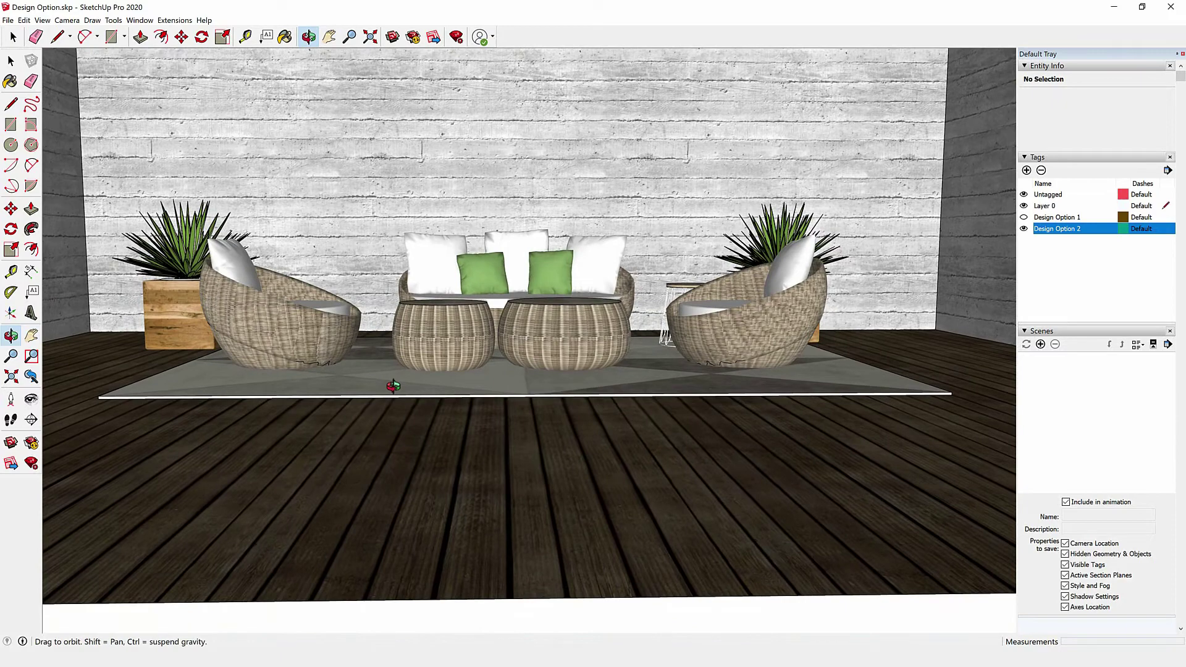
Step: Fine-tune with pan, orbit and Look Around to frame the furniture front-on at eye level
left_click(28, 334)
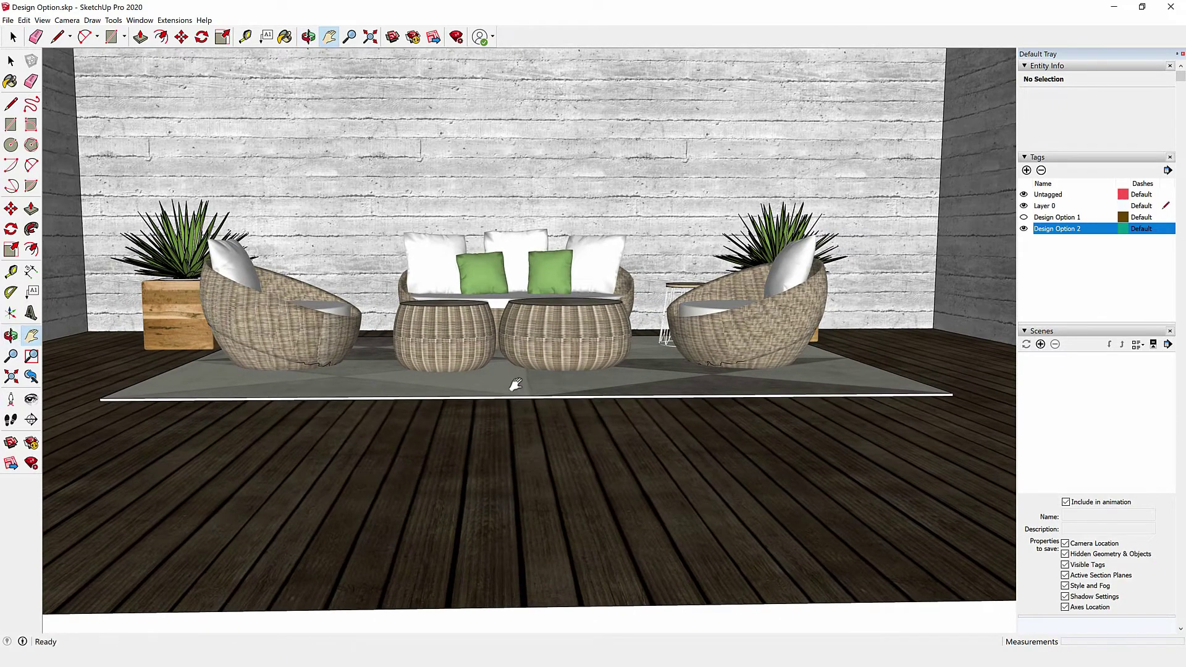
middle_click_drag(515, 383, 538, 379)
scroll(508, 367, "up", 1)
scroll(494, 361, "up", 1)
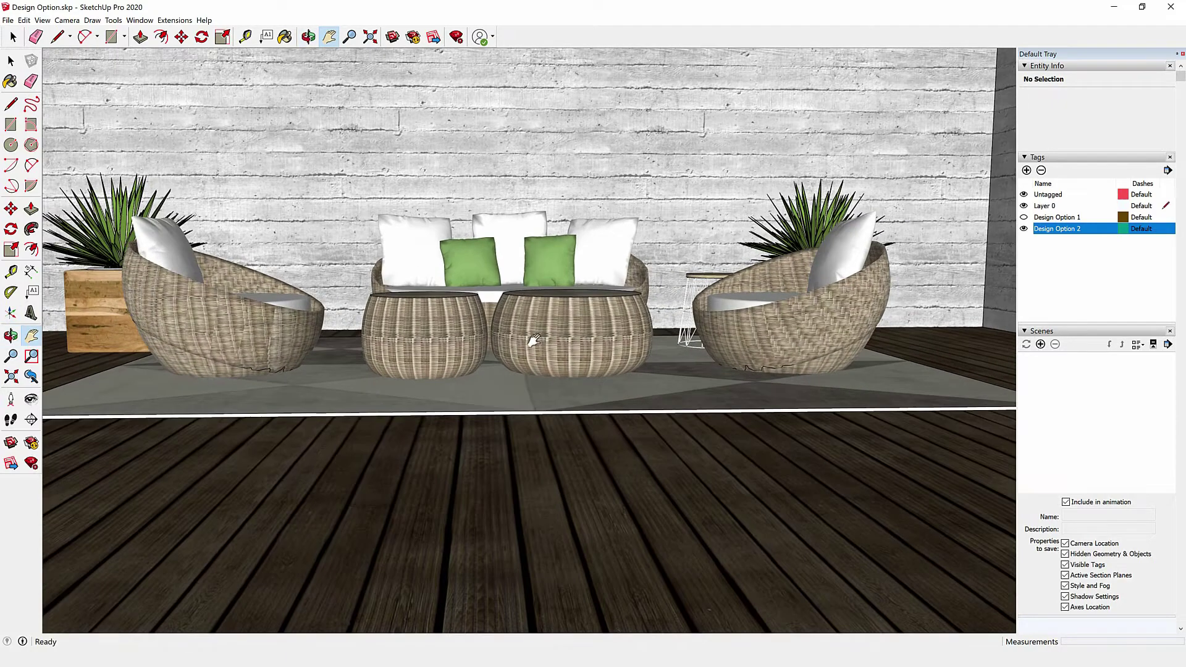
scroll(476, 350, "down", 1)
scroll(437, 386, "down", 2)
middle_click_drag(437, 387, 439, 368)
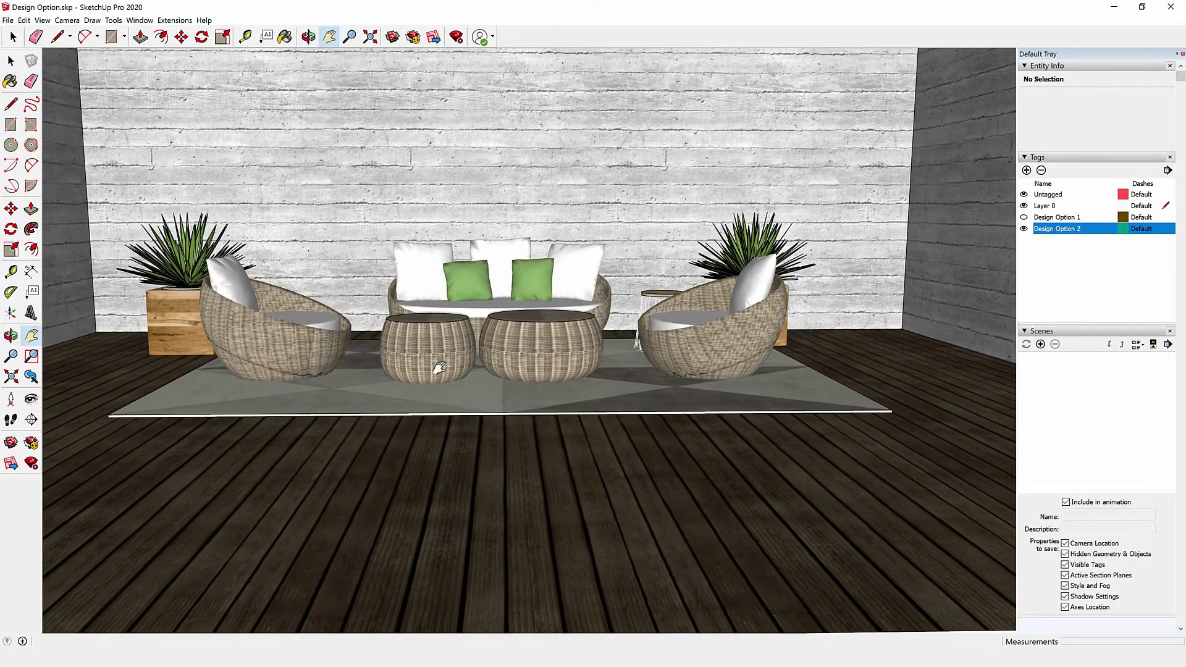
mouse_move(464, 174)
left_mouse_down()
mouse_move(506, 202)
mouse_move(506, 222)
left_mouse_up()
mouse_move(520, 288)
middle_mouse_down()
mouse_move(532, 286)
mouse_move(524, 275)
middle_mouse_up()
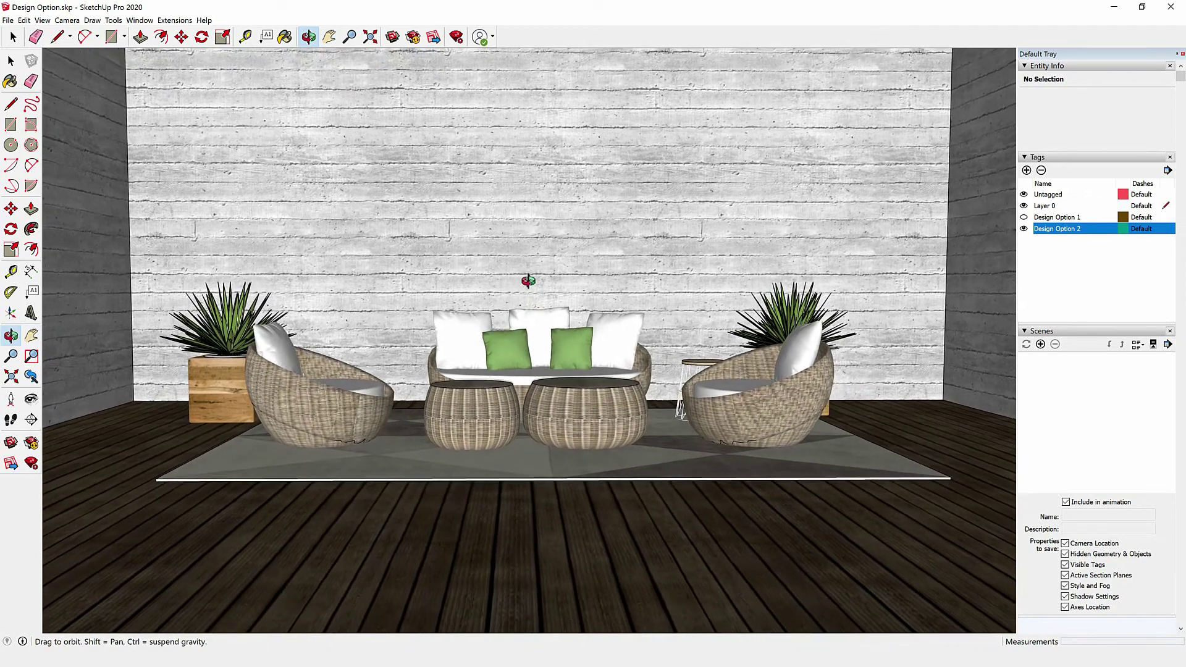
left_click(32, 400)
left_click_drag(569, 492, 554, 480)
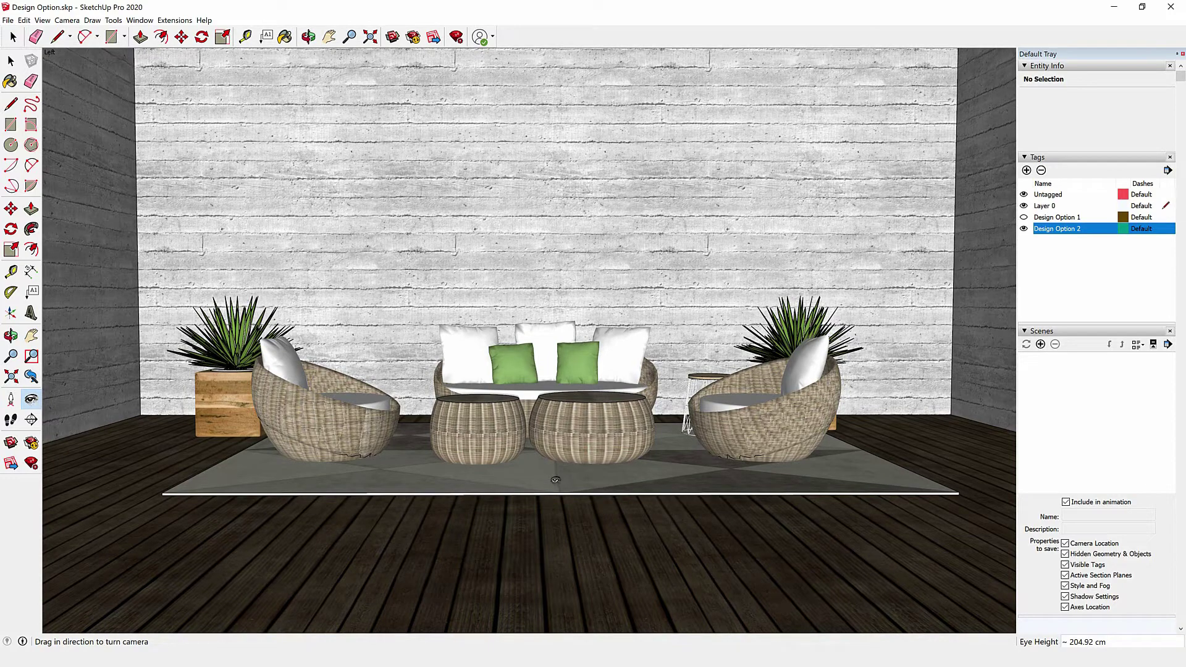
left_click(1028, 219)
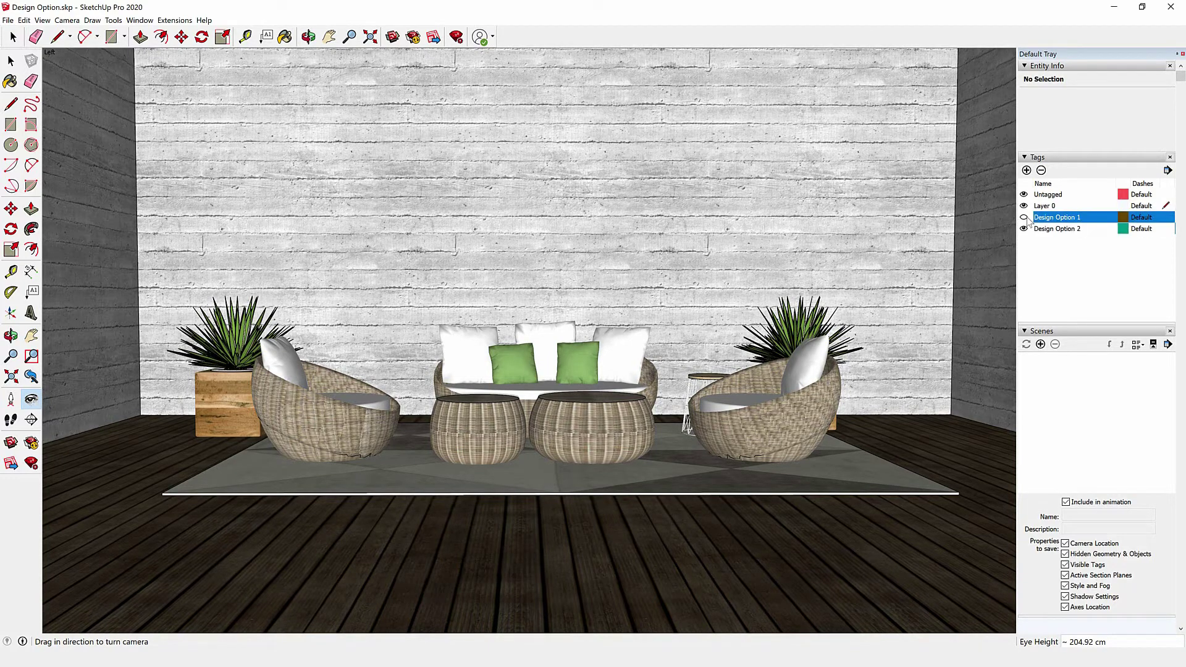
Step: Save a scene named Option 1 showing only Design Option 1, then show Design Option 2 again
left_click(1024, 229)
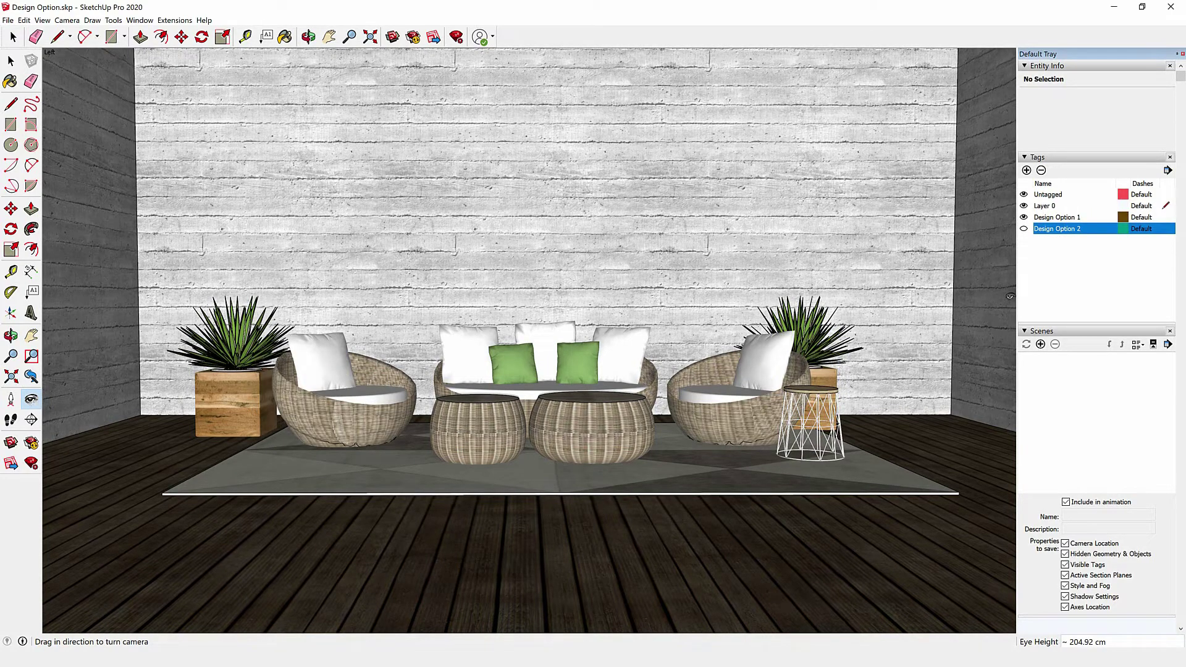
left_click(1042, 345)
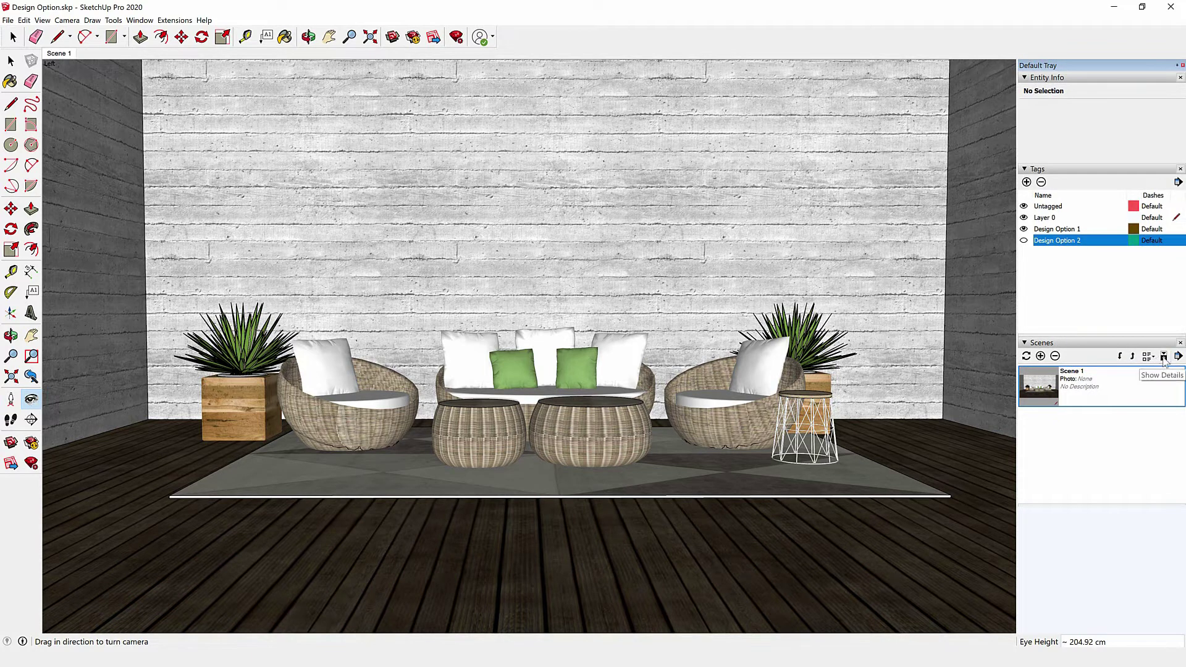
left_click(1153, 360)
left_click_drag(1099, 525, 1055, 524)
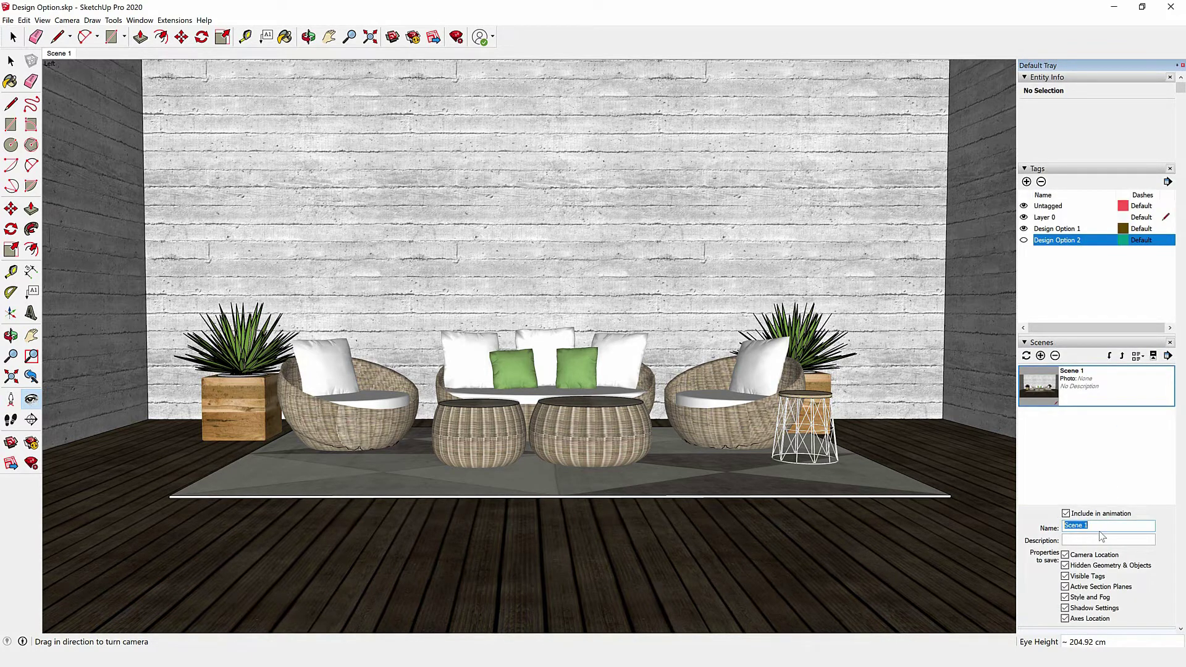
type("Option")
key("Return")
left_click(1023, 228)
left_click(1024, 241)
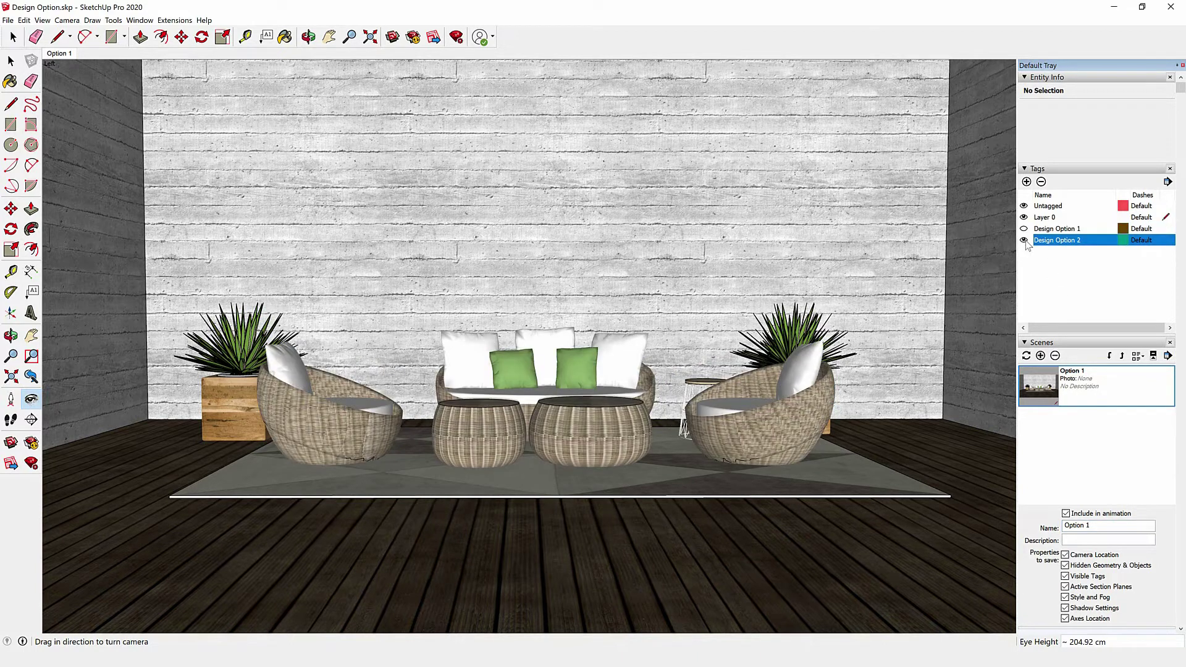
Step: Add a new scene for the current layout and rename it from Scene 2 to Option 2
left_click(1041, 356)
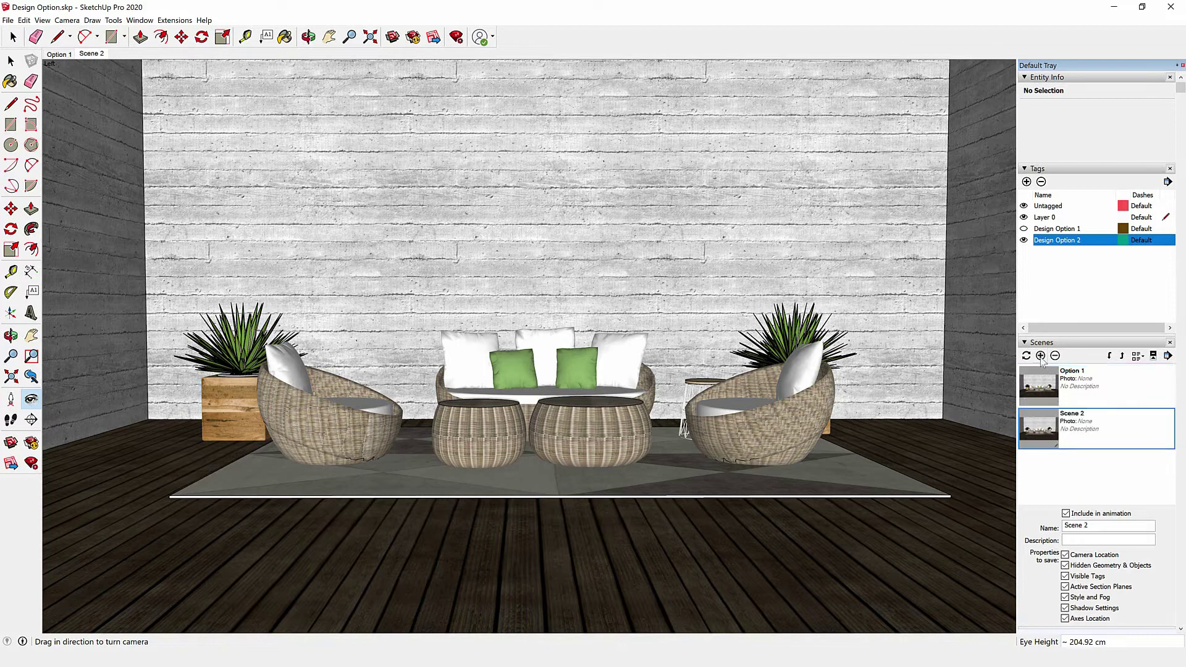
left_click(1091, 531)
double_click(1091, 532)
type("Op")
key("Return")
Step: Switch between the Option 1 and Option 2 scenes, ending on Option 1
left_click(1062, 387)
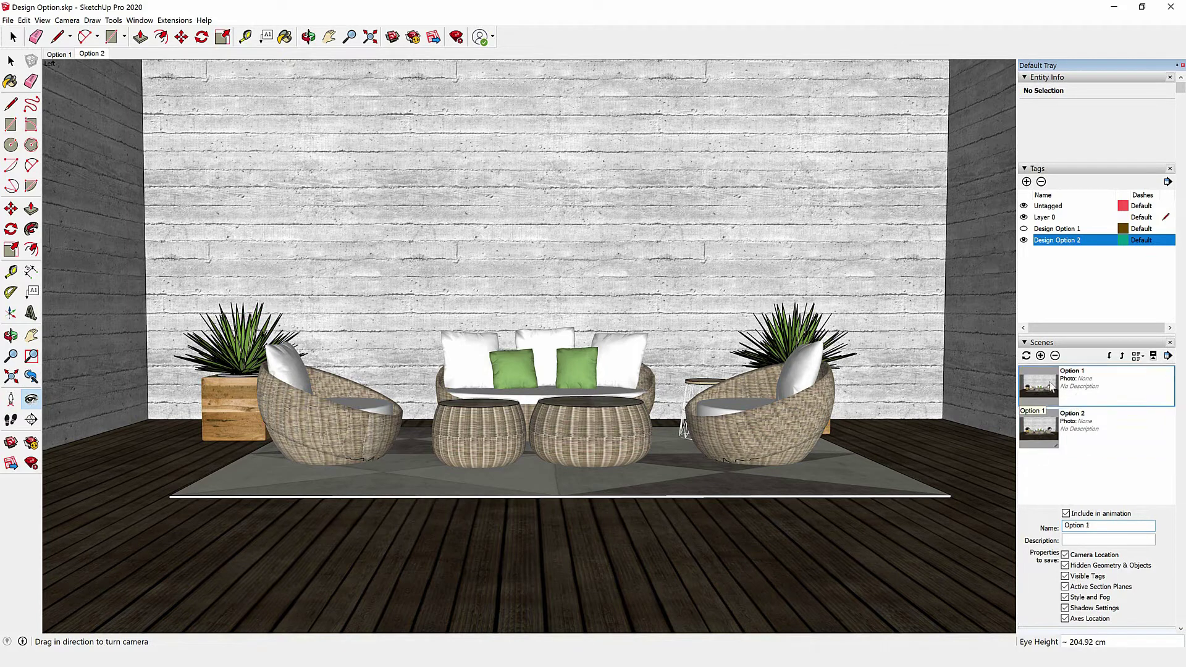
double_click(1053, 390)
double_click(1053, 424)
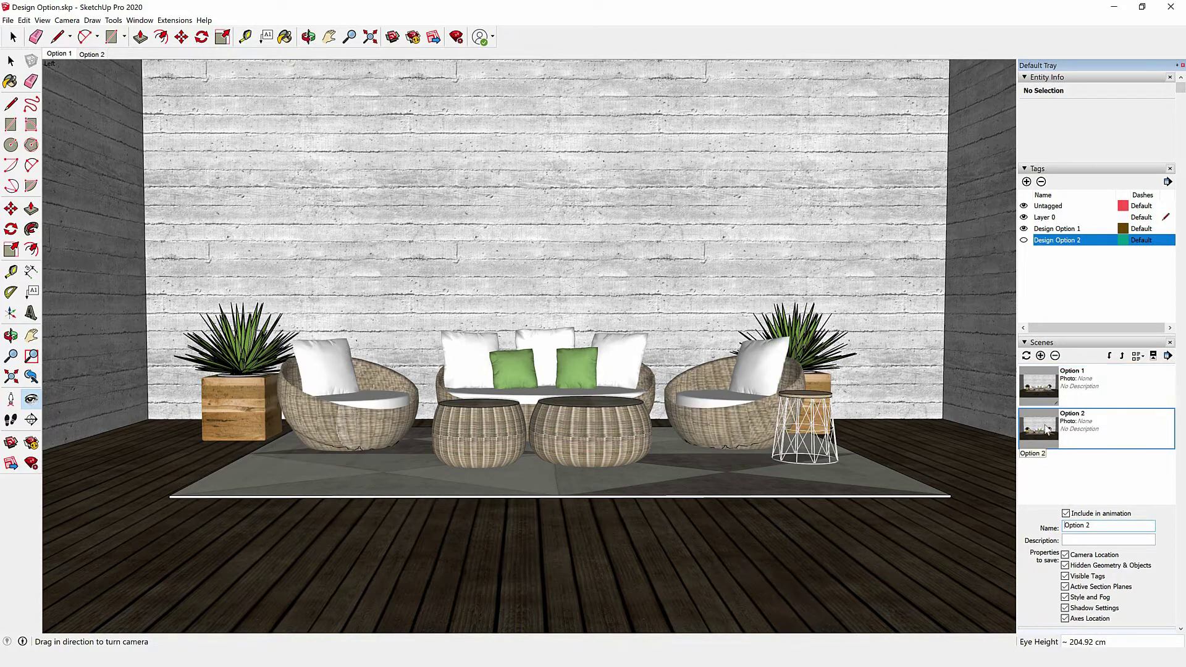
left_click(59, 55)
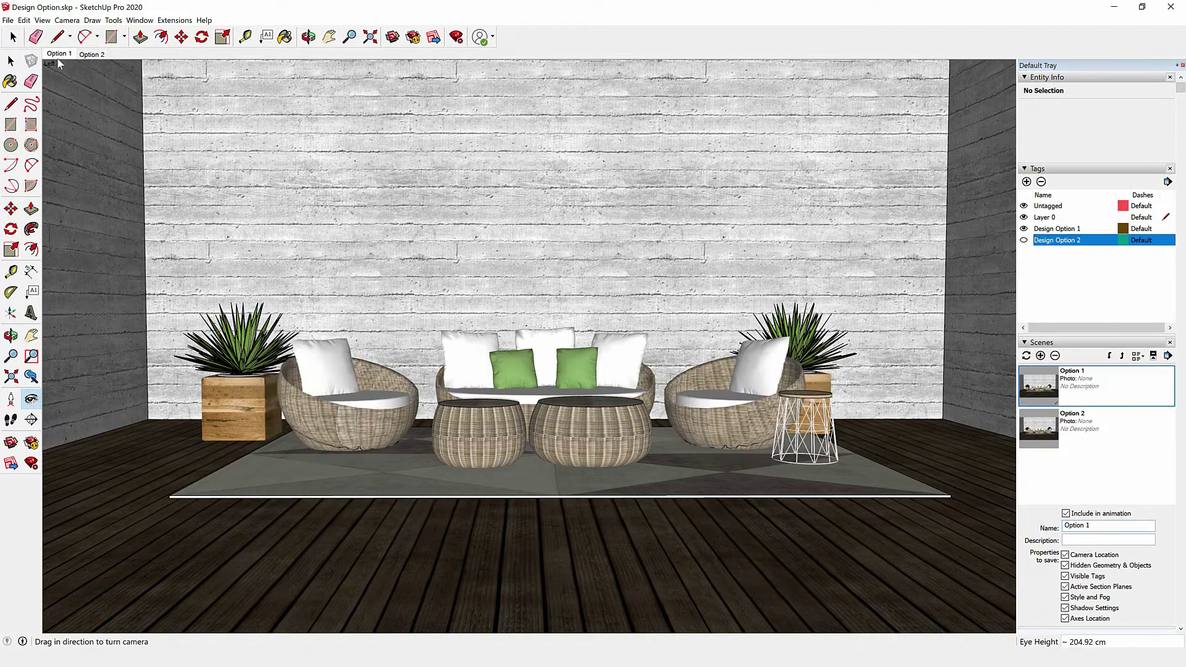
Step: Switch to the Option 2 scene to show the rearranged Design Option 2 lounge layout
left_click(90, 55)
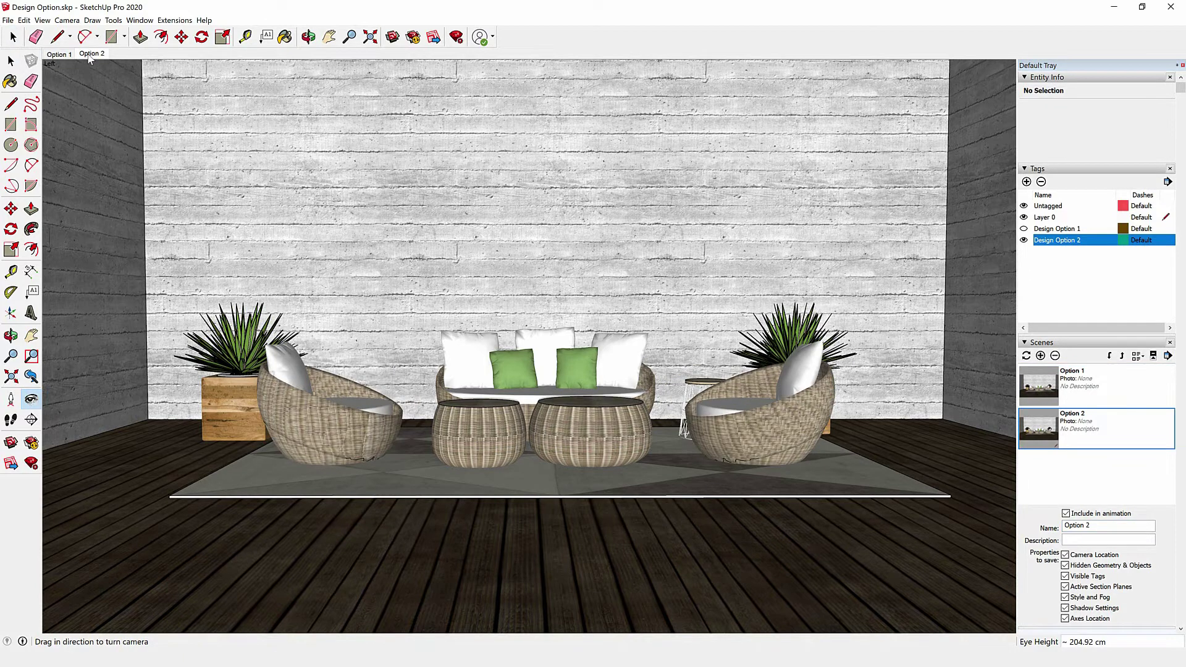